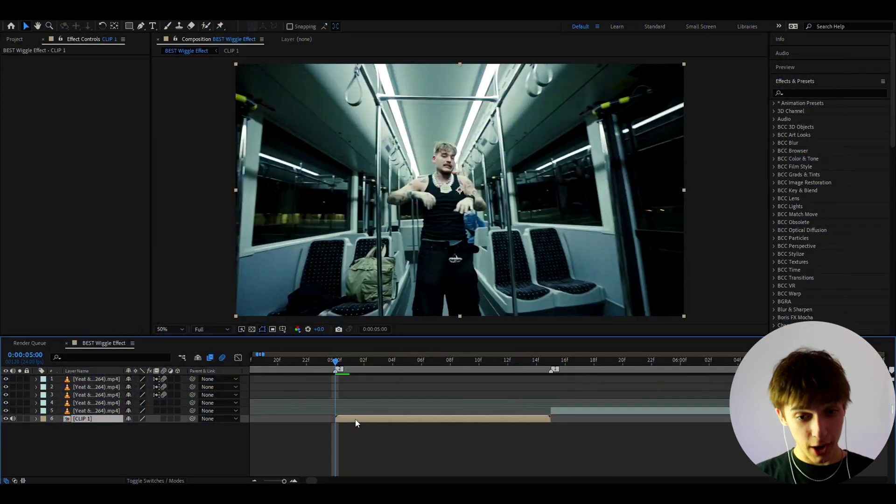
- Add a new adjustment layer and apply S_WarpPuddle to it through an 's_warppuddle' effect search
key("ctrl+alt+y")
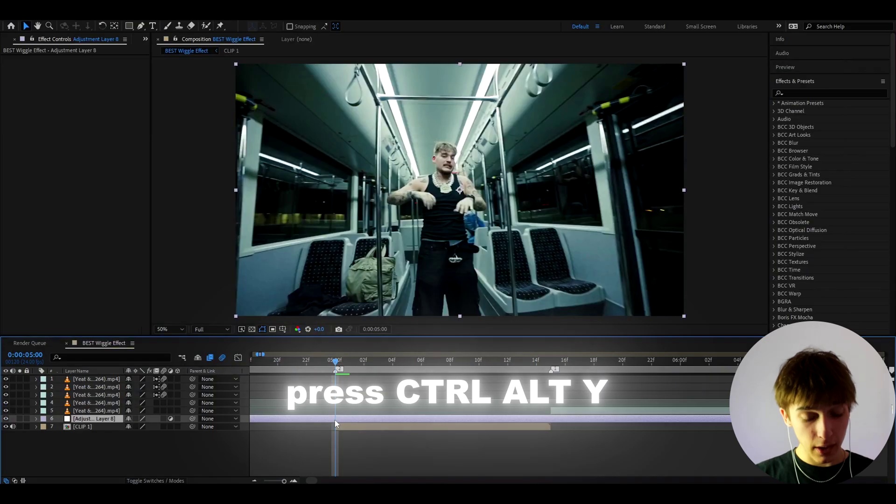
key("ctrl+space")
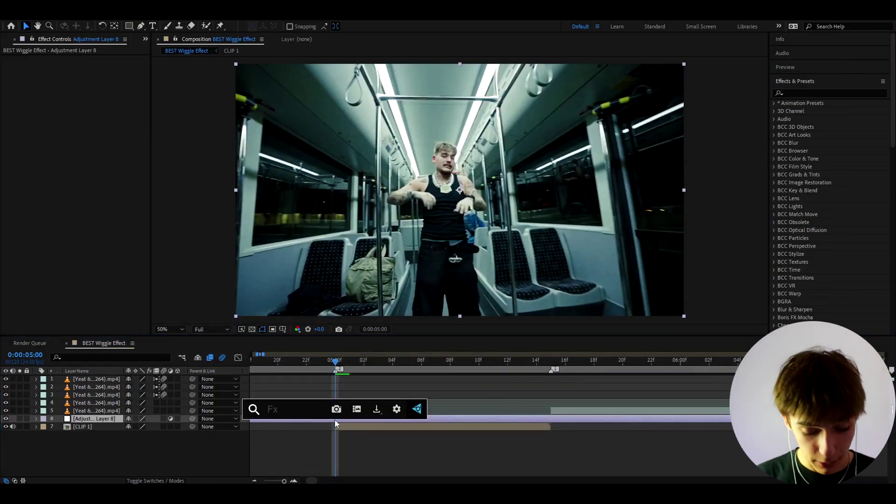
type("s_warppuddl")
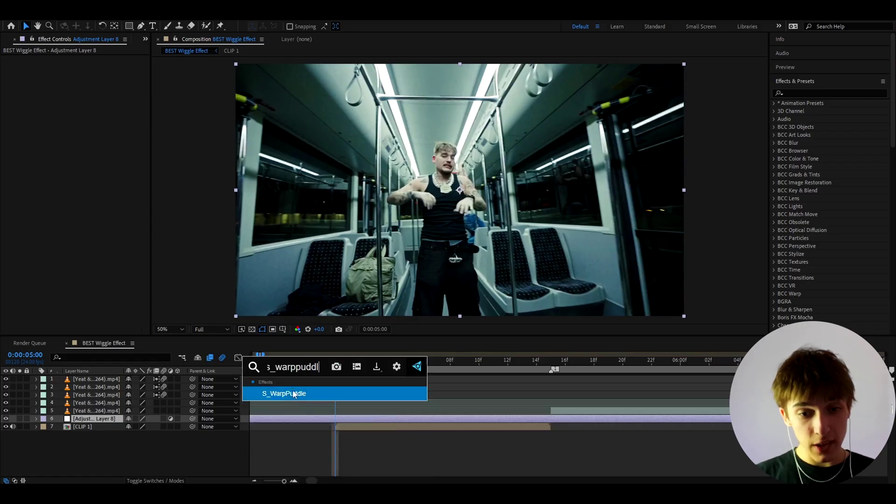
type("e")
key("Return")
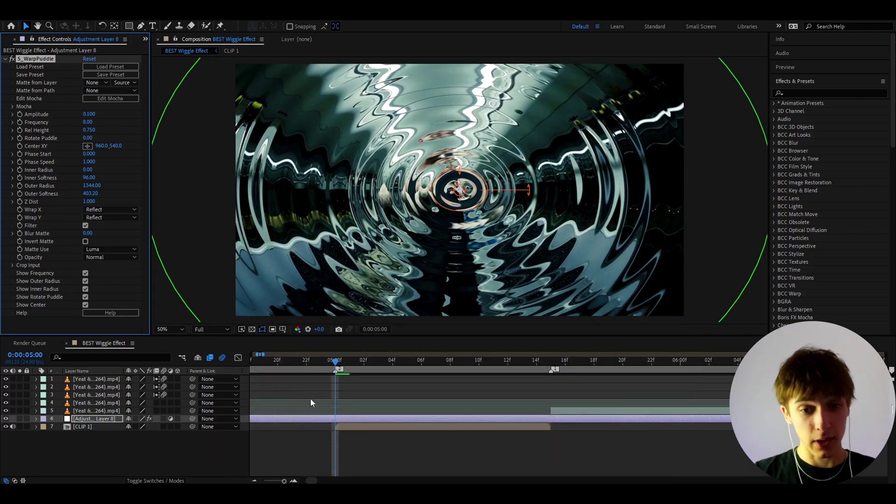
- Set the S_WarpPuddle Frequency to 0.10
left_click(328, 418)
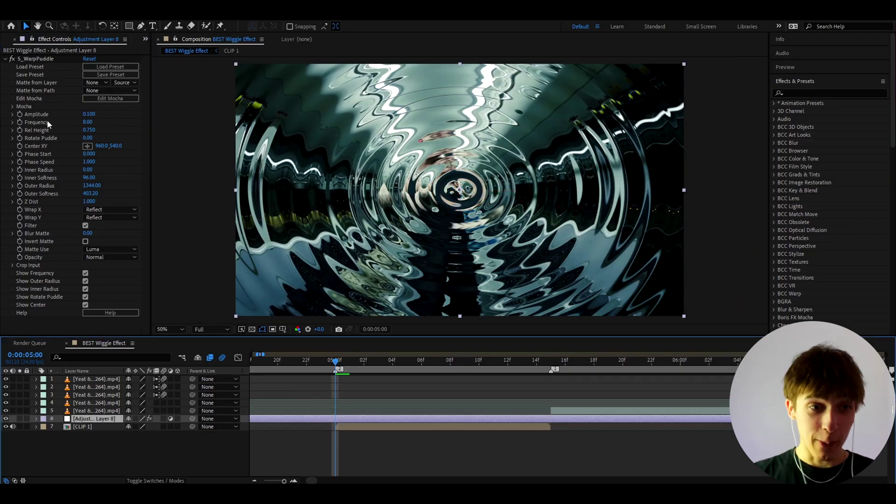
left_click(18, 114)
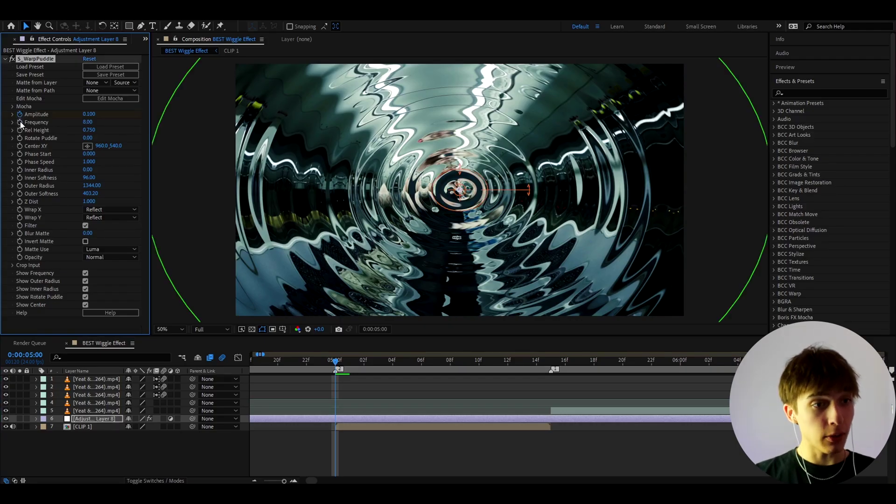
left_click(88, 122)
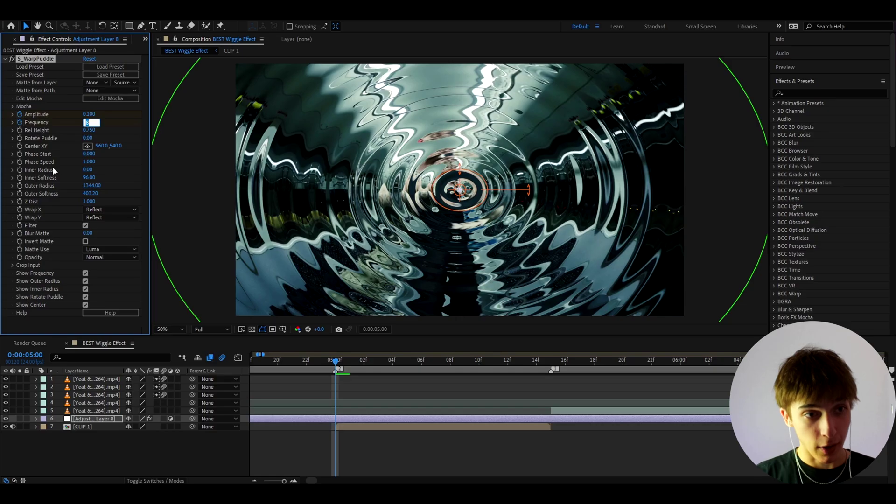
key("Return")
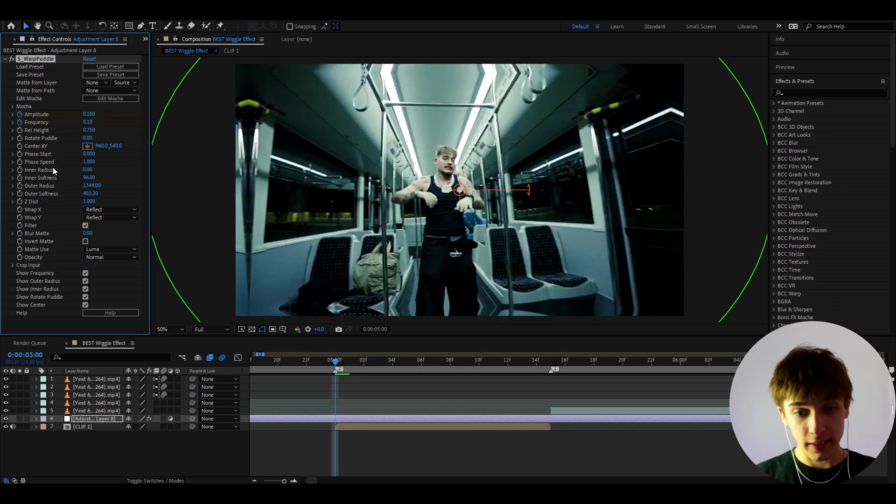
left_click(315, 388)
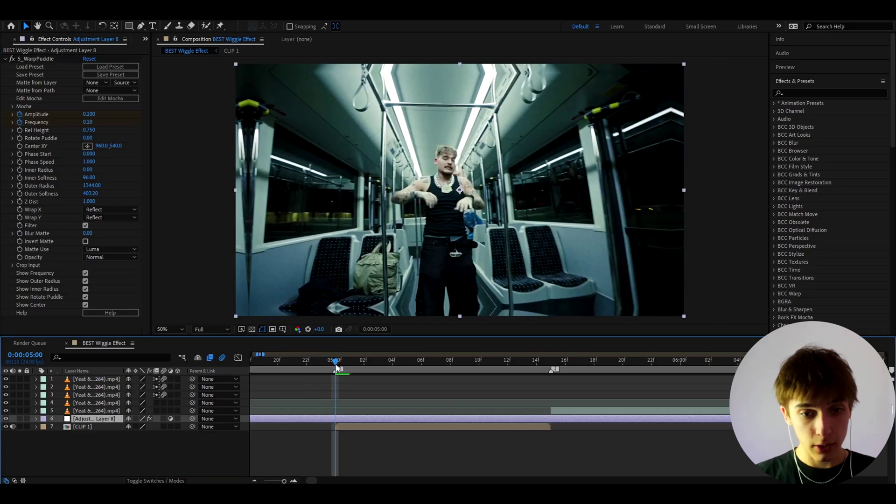
- Back at 0:00:05:00, set the S_WarpPuddle Inner Radius to -890
left_click_drag(339, 369, 551, 400)
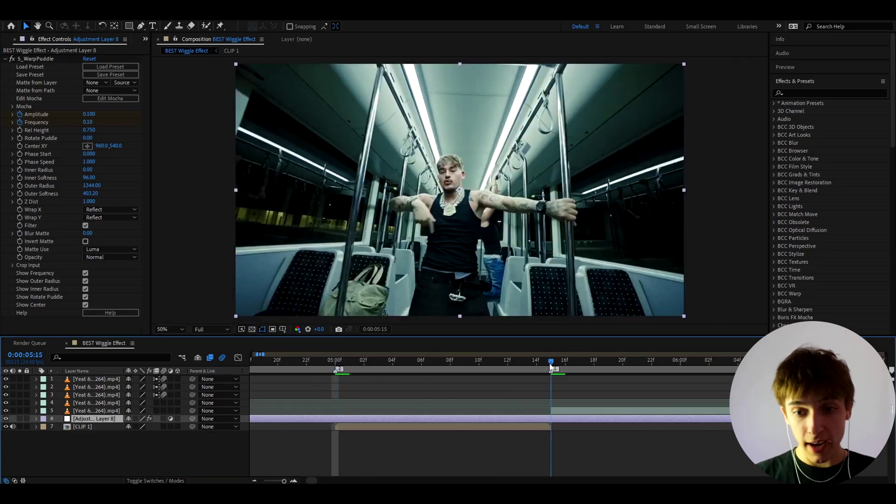
left_click(336, 361)
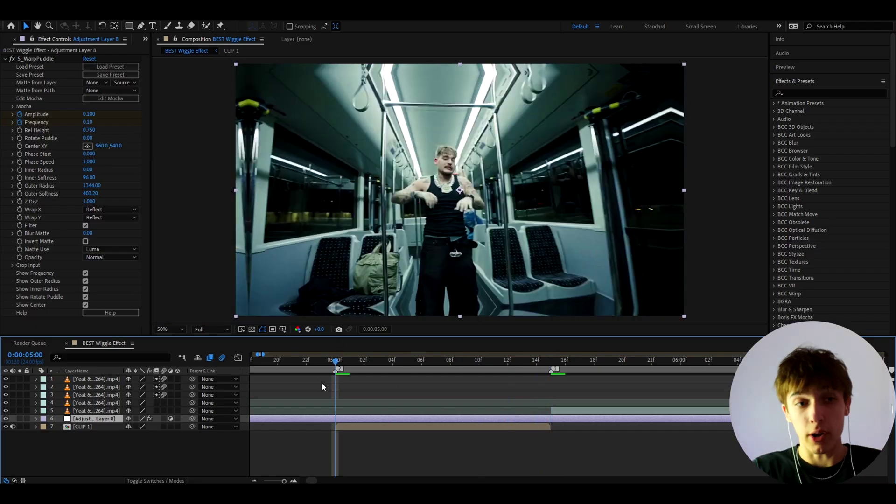
left_click(19, 137)
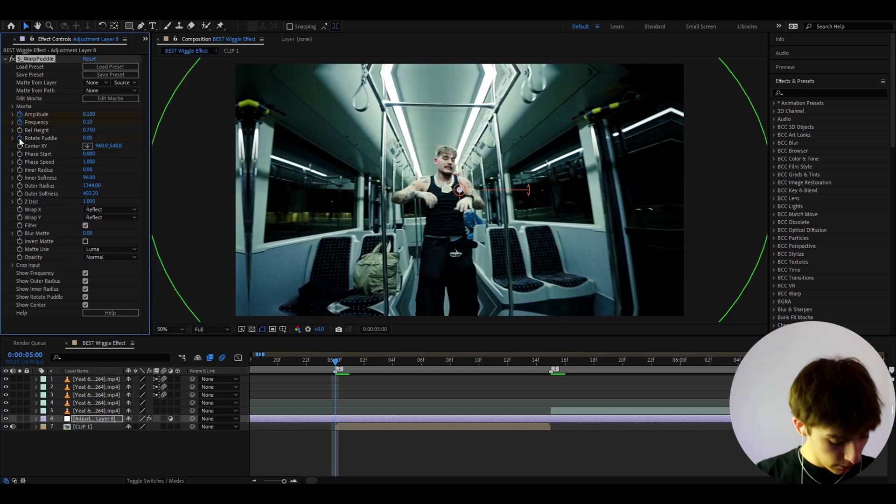
left_click(89, 171)
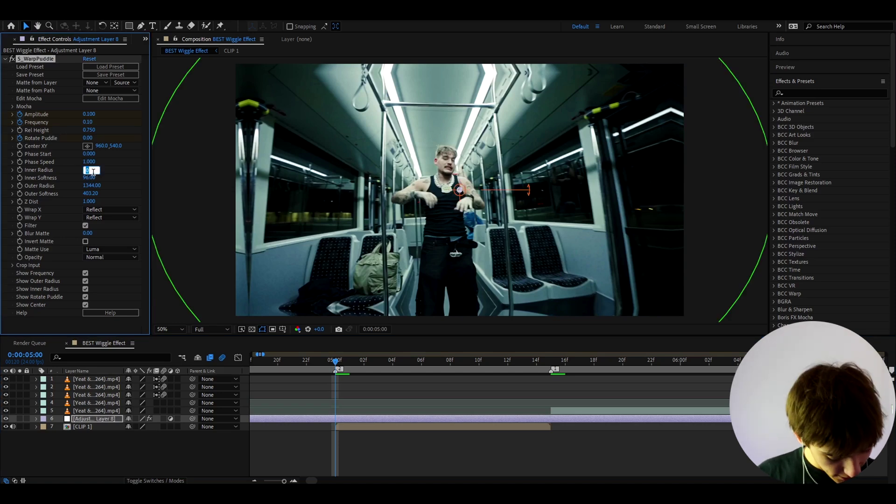
type("1")
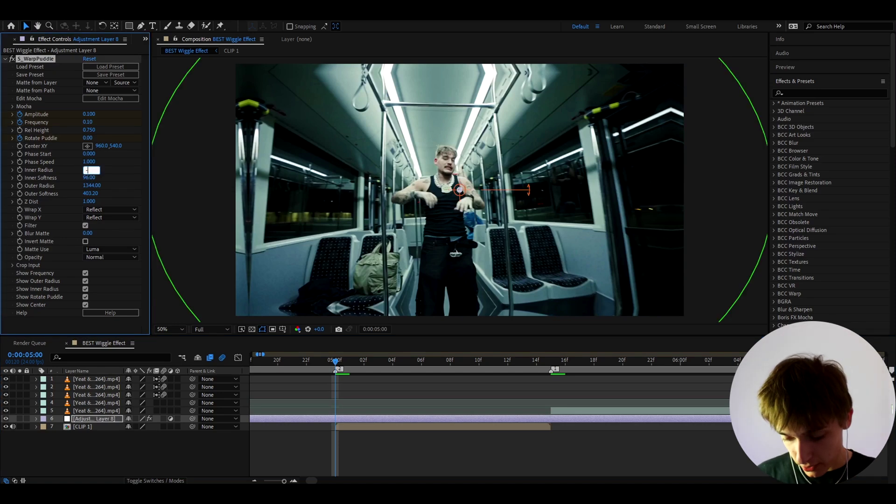
type("890")
key("Return")
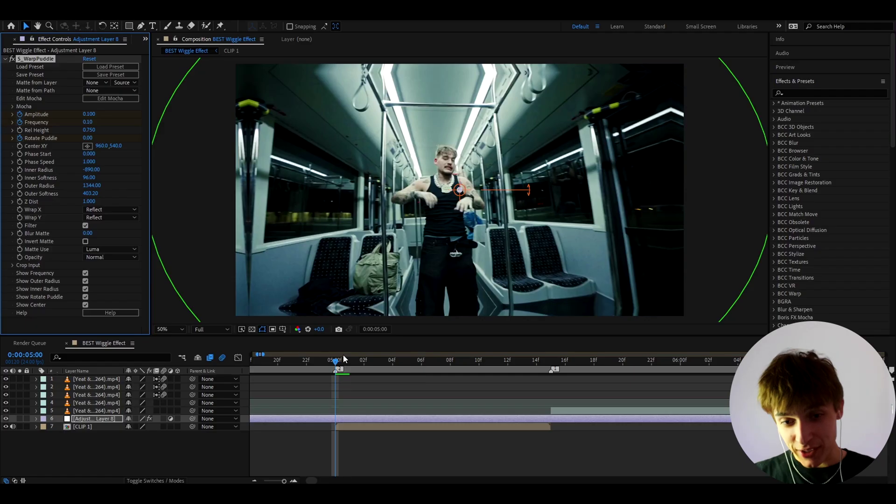
- At 0:00:05:14, keyframe Amplitude to 0 and Frequency to 4.30
left_click_drag(337, 363, 542, 377)
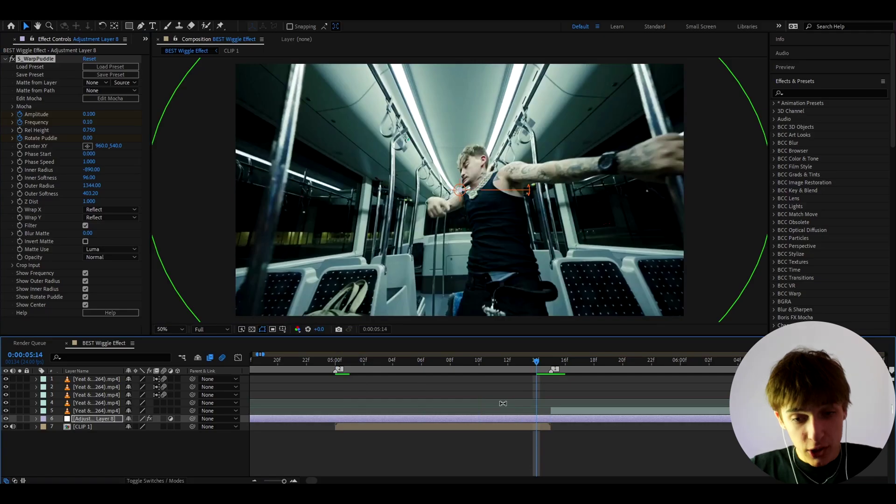
key("u")
left_click(353, 427)
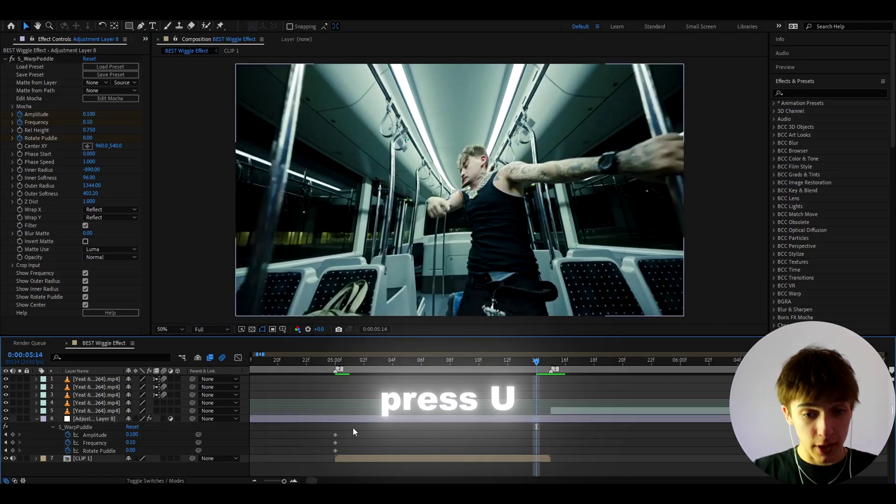
left_click(347, 420)
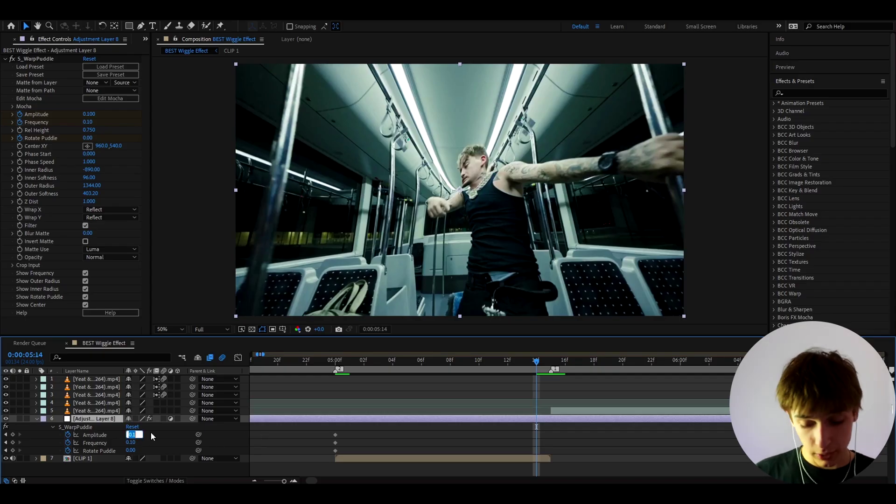
type("0")
key("Return")
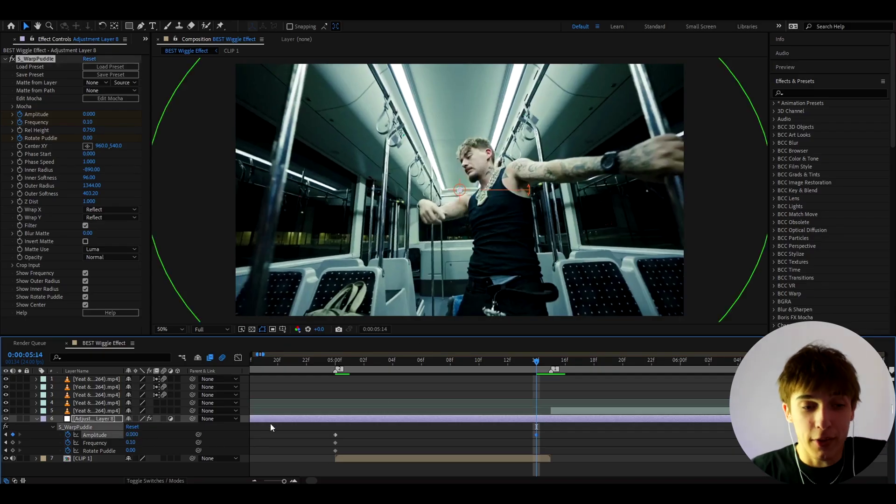
left_click(132, 442)
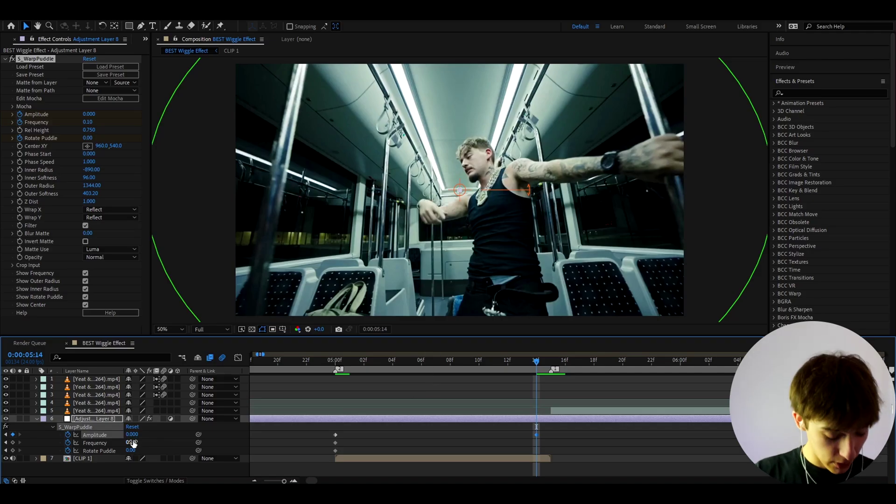
left_click(132, 442)
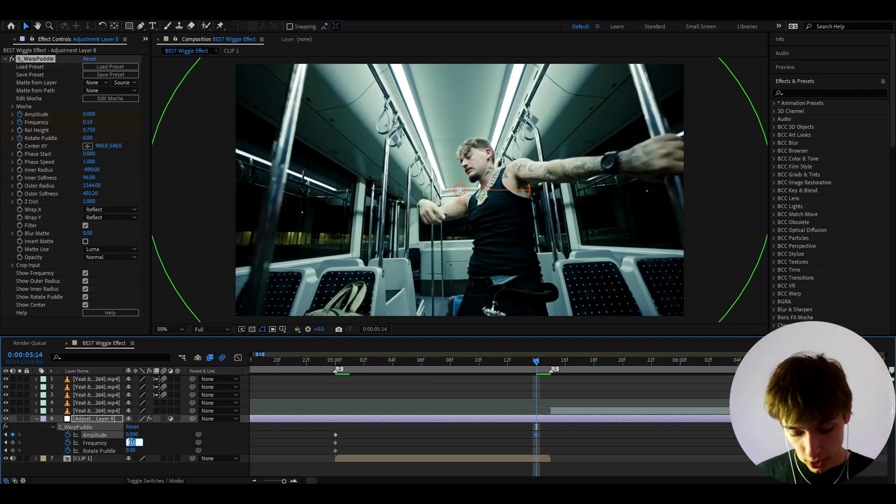
type("4.3")
key("Return")
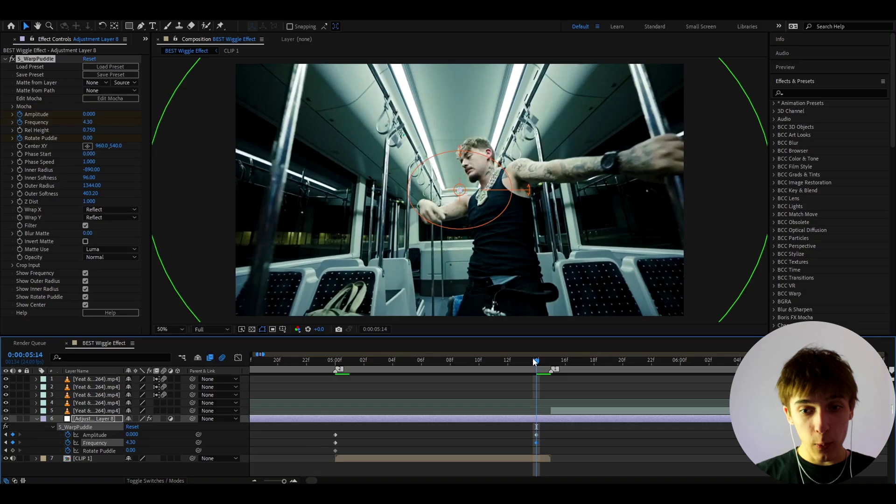
- Keyframe Rotate Puddle to 197 at 0:00:05:14, then return to 0:00:05:00
left_click_drag(533, 357, 377, 366)
left_click(436, 361)
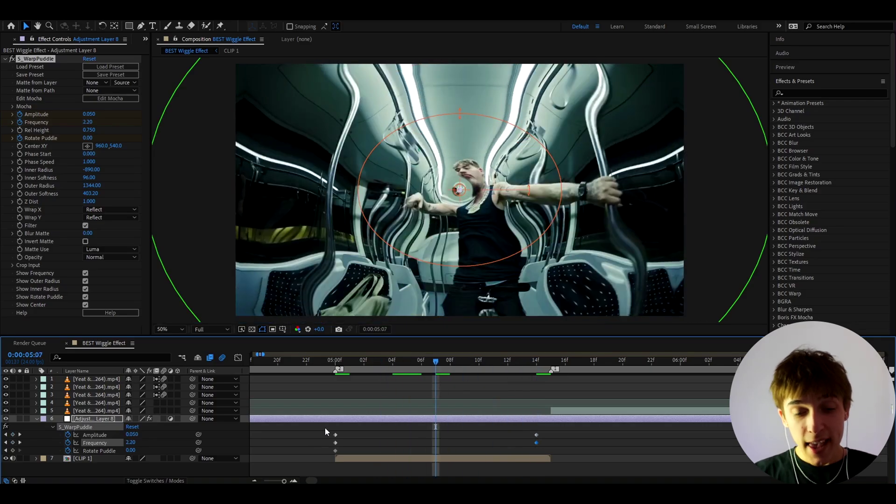
left_click_drag(322, 431, 550, 446)
left_click(511, 439)
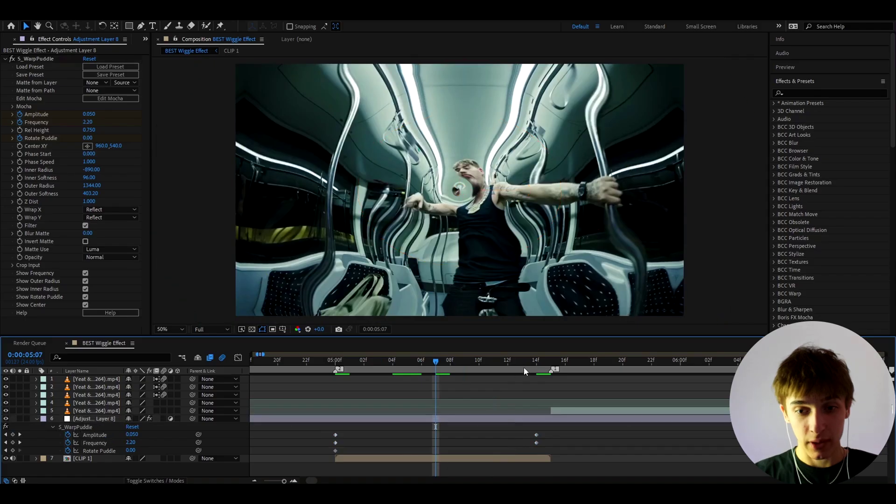
left_click(535, 363)
left_click(131, 450)
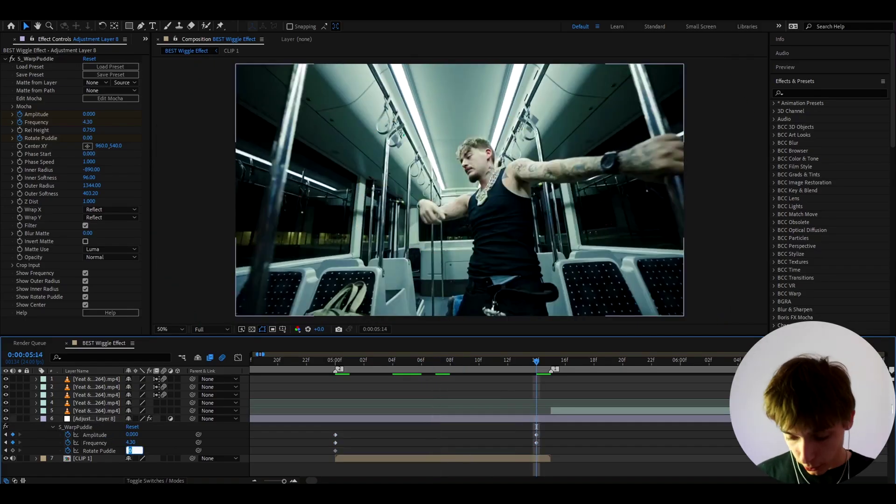
type("197")
key("Return")
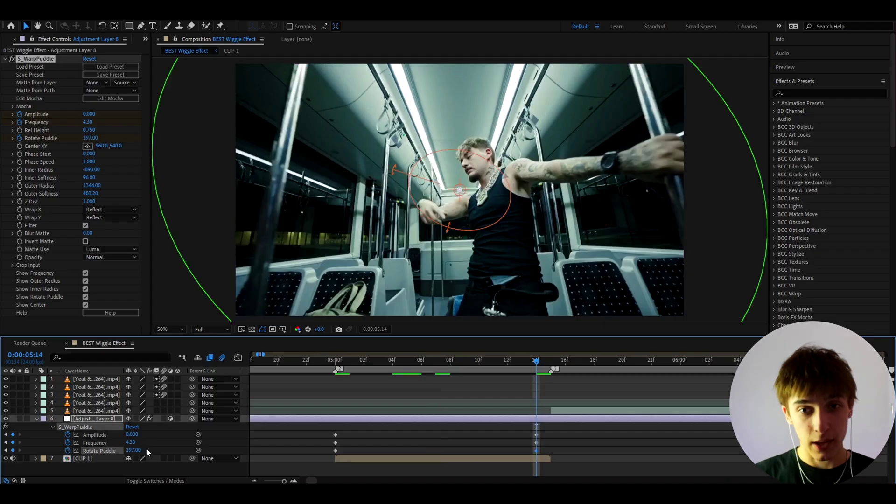
left_click(333, 363)
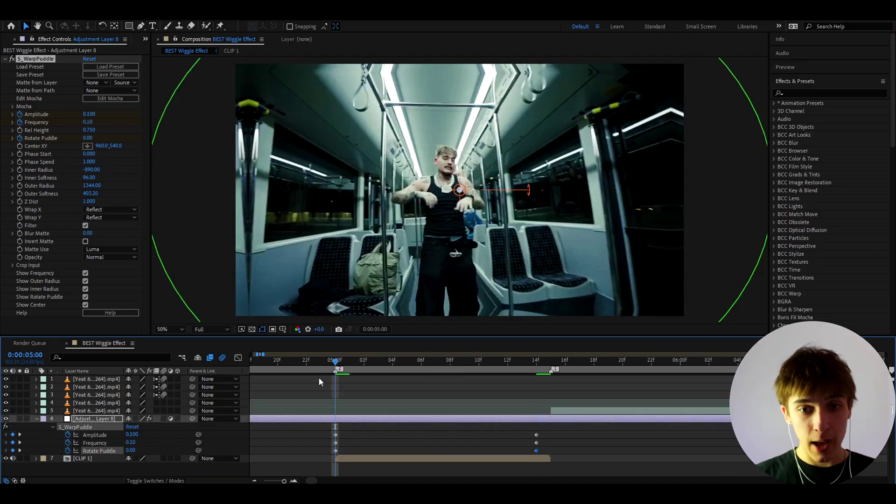
- Easy-ease the 0:00:05:00 keyframes and drag the Amplitude curve handles for a sharp ease-out
key("space")
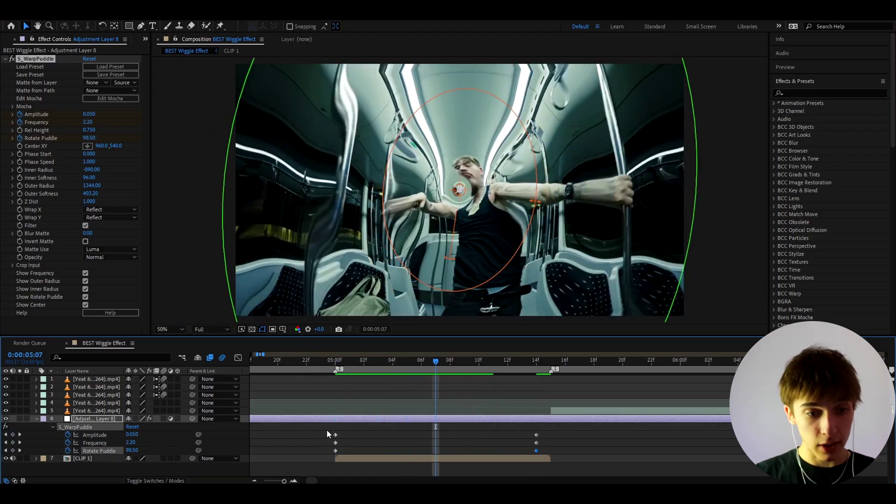
left_click_drag(326, 430, 547, 441)
key("F9")
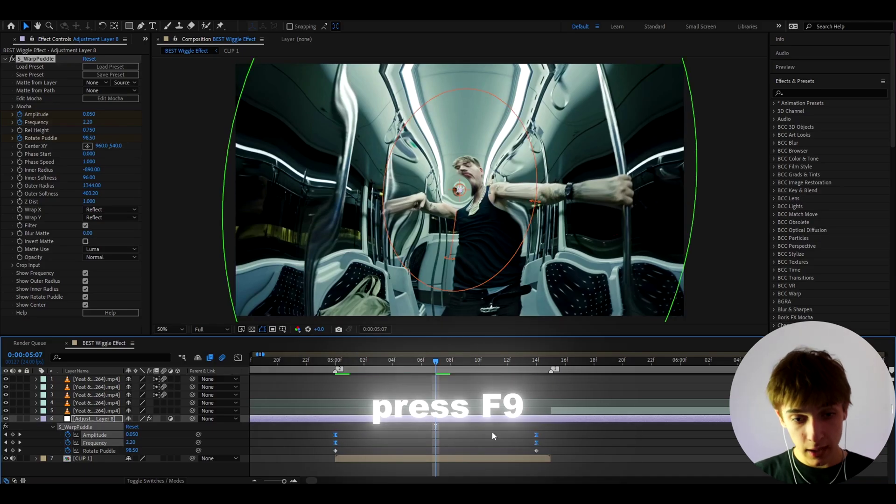
left_click(393, 431)
left_click(273, 418)
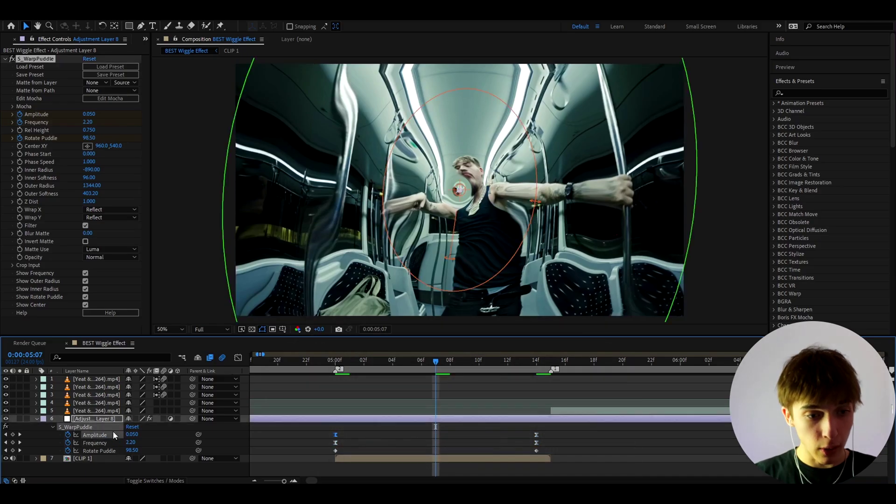
left_click(239, 358)
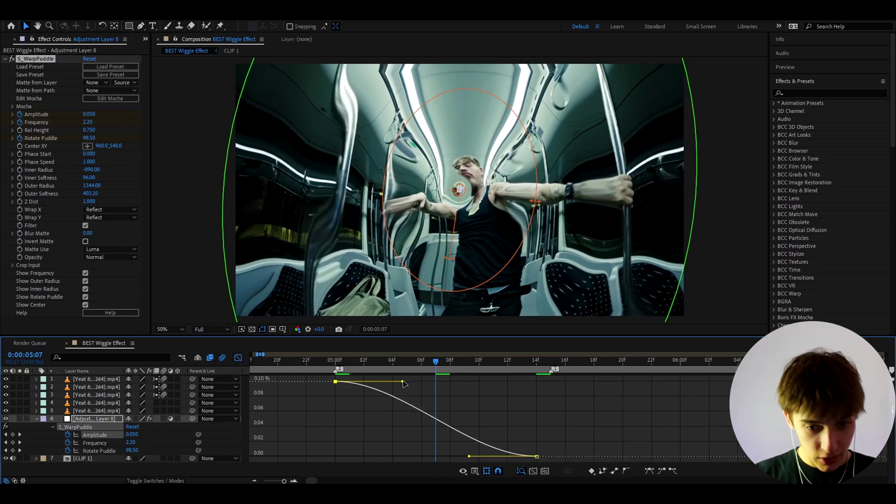
left_click_drag(405, 384, 426, 393)
left_click_drag(469, 456, 417, 451)
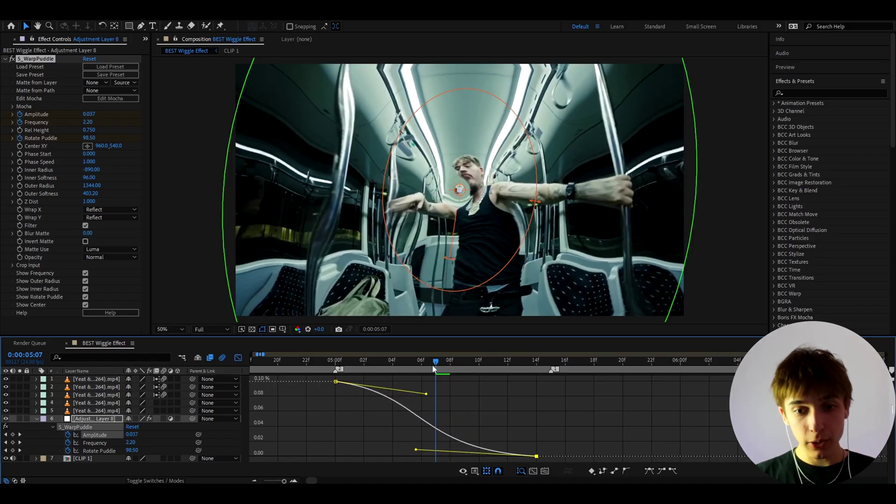
- Reshape the Frequency curve to rise sharply after its first keyframe, then preview
left_click(236, 355)
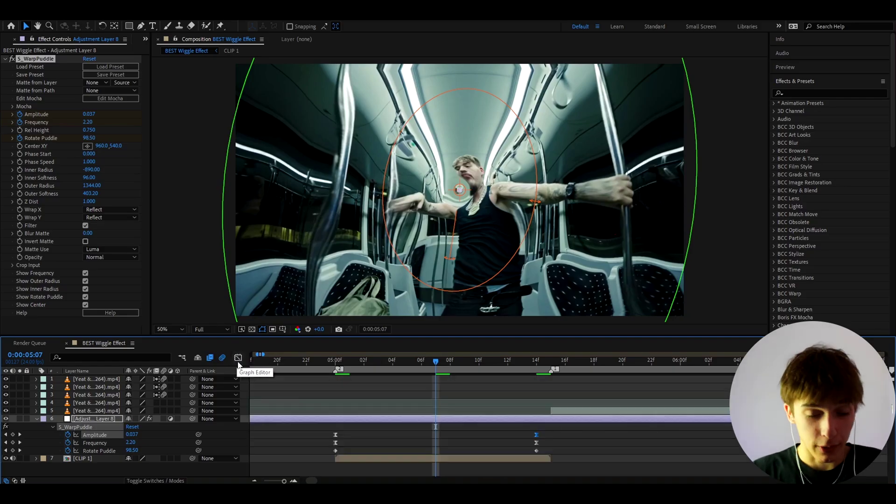
left_click(335, 442)
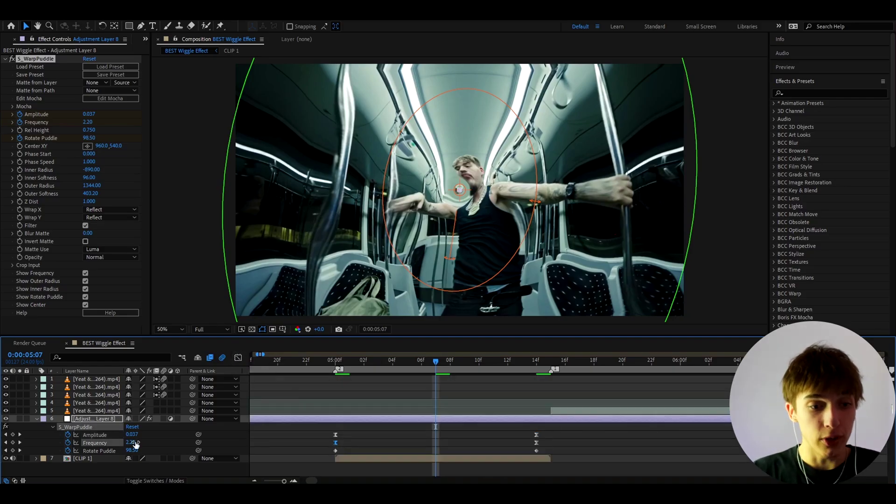
left_click(238, 358)
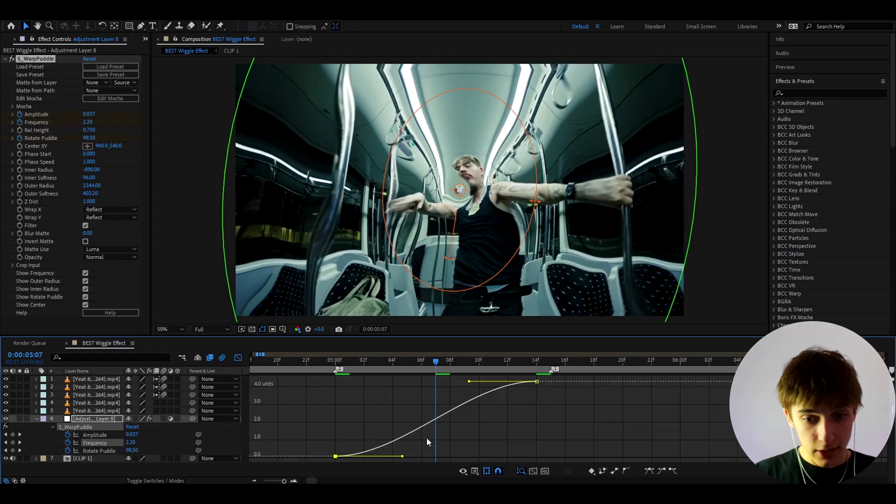
left_click_drag(403, 456, 411, 445)
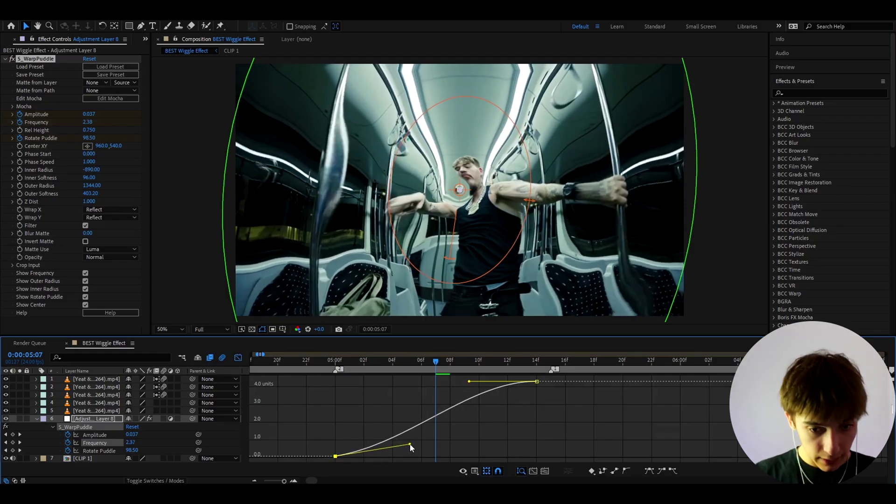
left_click_drag(469, 381, 427, 371)
key("space")
- Preview the eased warp, return to 5:00 in layer view, and reselect the wiggle adjustment layer
left_click(322, 362)
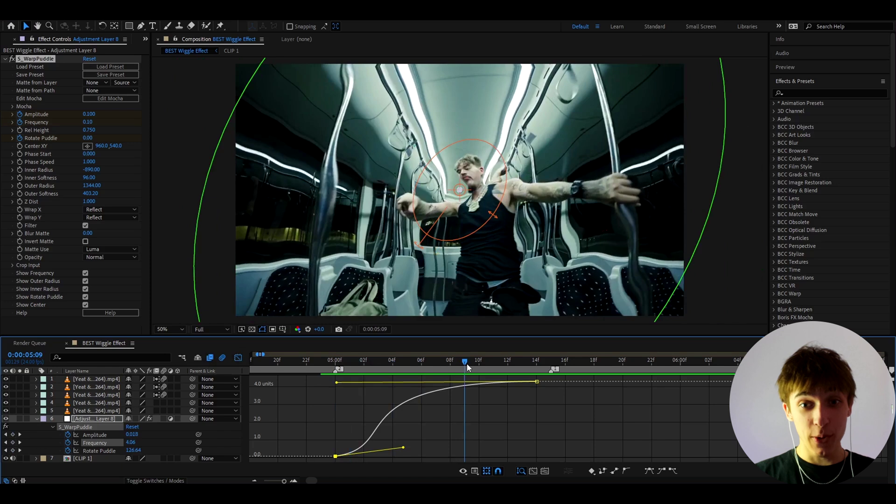
left_click_drag(468, 367, 335, 367)
left_click(237, 357)
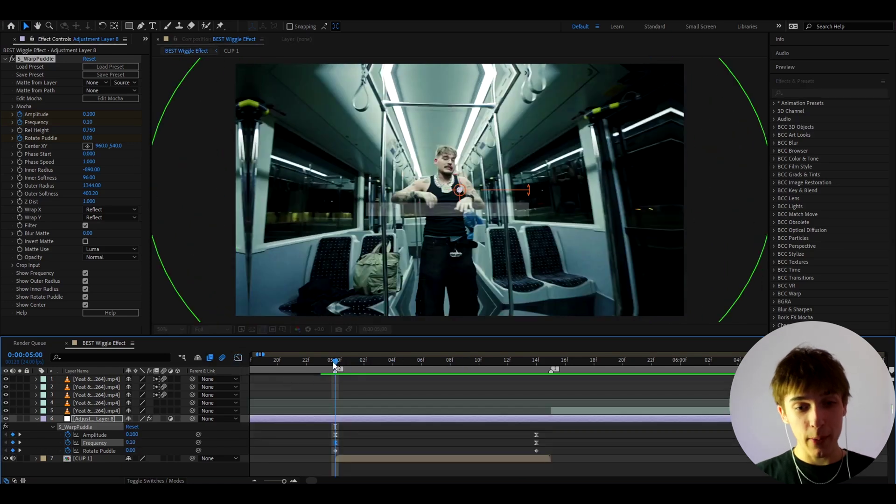
key("space")
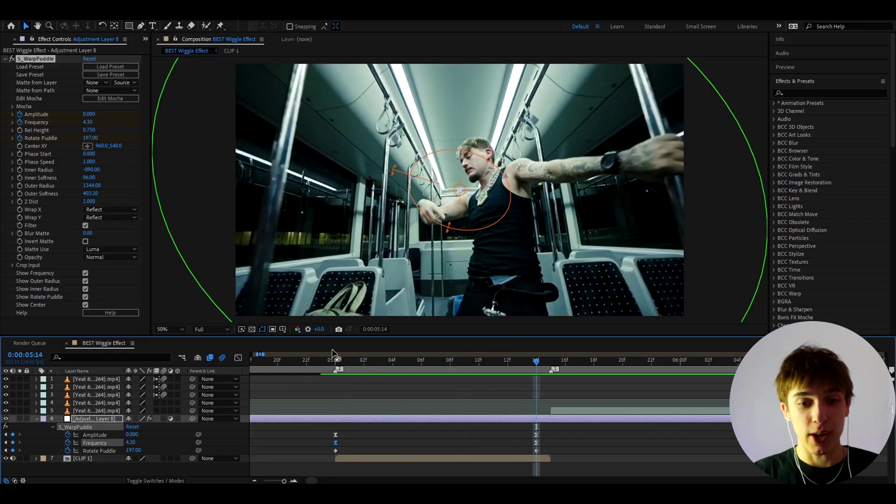
left_click(337, 366)
left_click(339, 420)
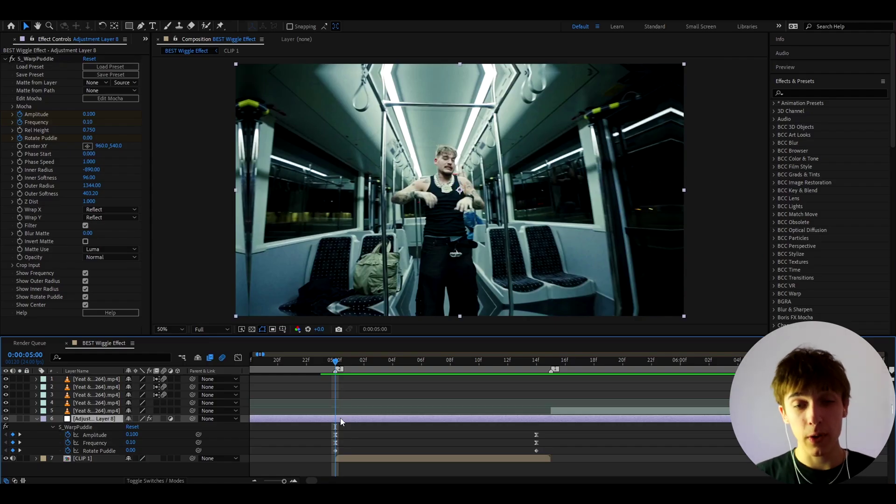
- Apply the Flash Shake impact preset to a new adjustment layer at 0:00:05:00
left_click(774, 102)
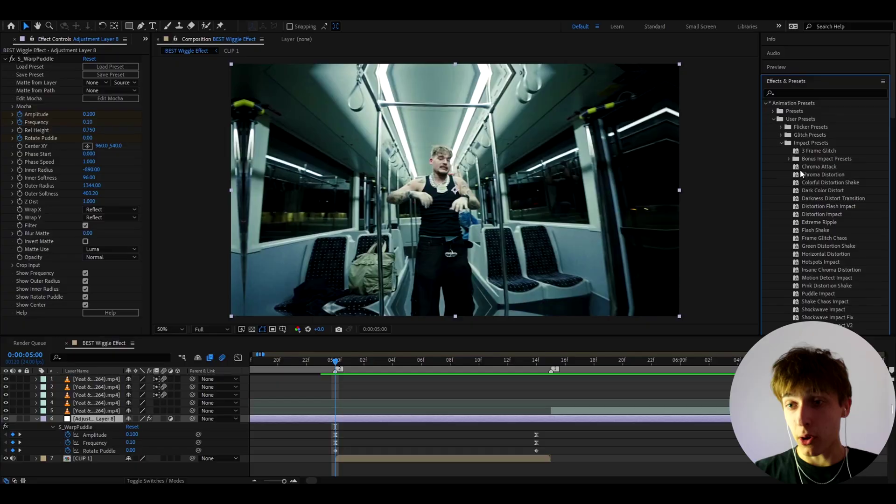
scroll(801, 172, "down", 3)
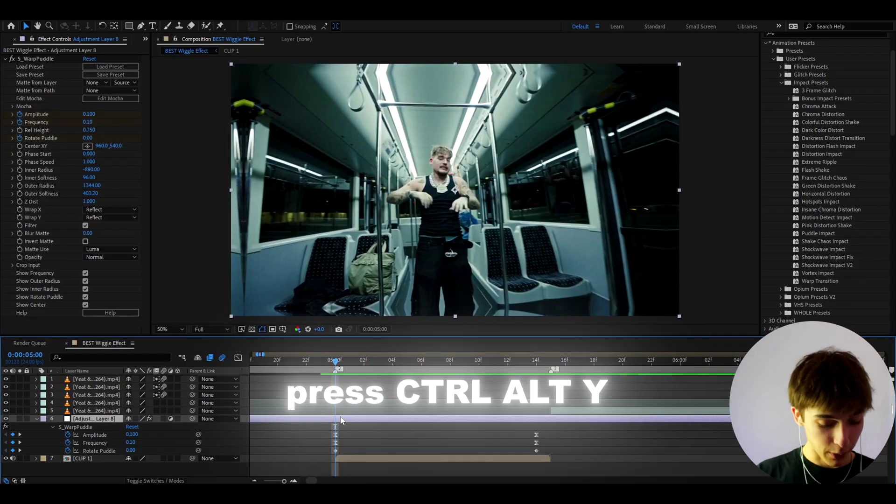
key("ctrl+alt+y")
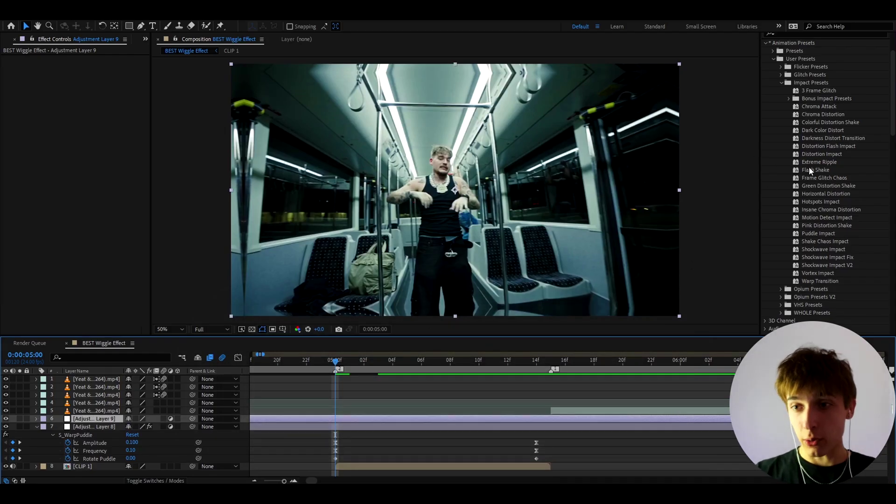
left_click_drag(811, 170, 366, 393)
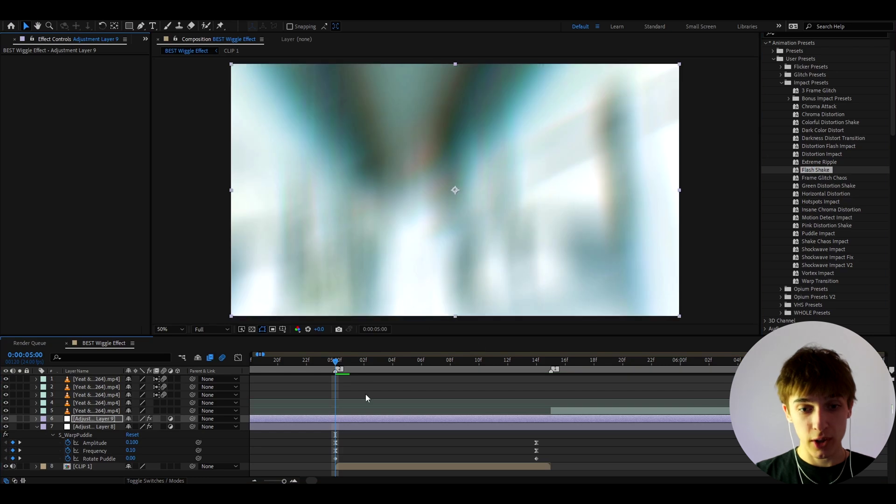
left_click(336, 425)
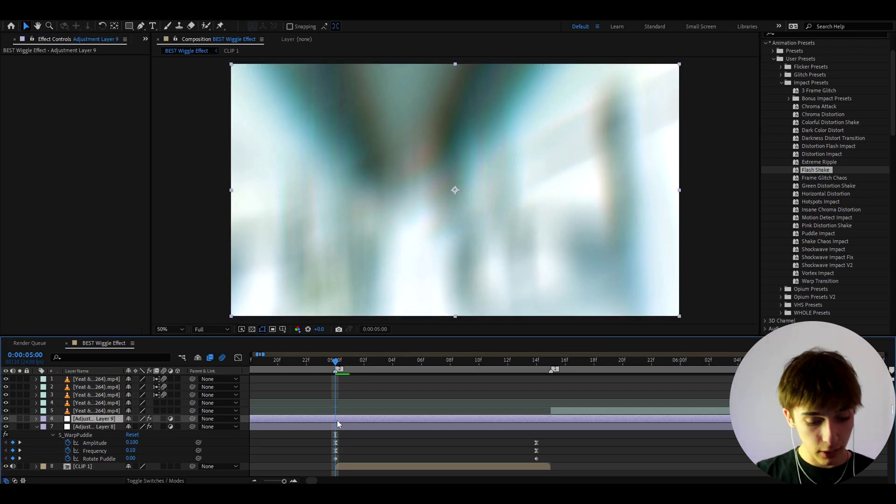
- Cut both effect adjustment layers so they run only from 5:00 to 5:15
left_click(64, 419, "ctrl")
key("ctrl+shift+d")
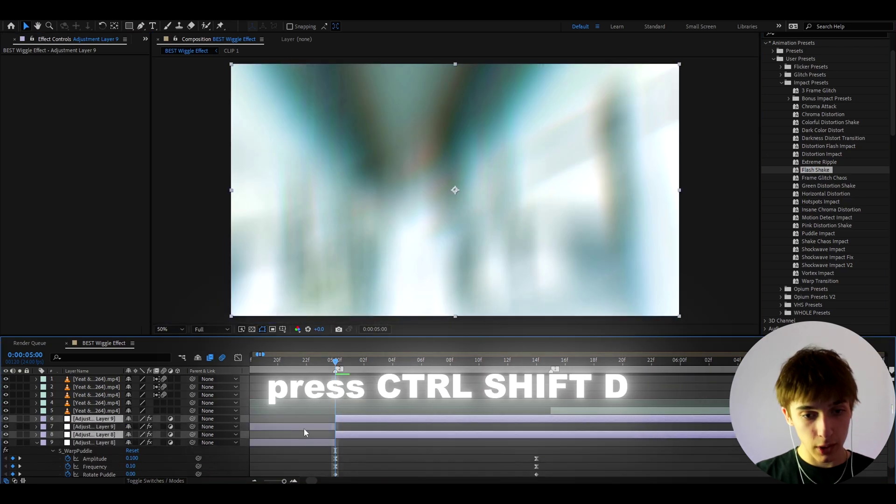
left_click(304, 427)
left_click(305, 436)
key("Delete")
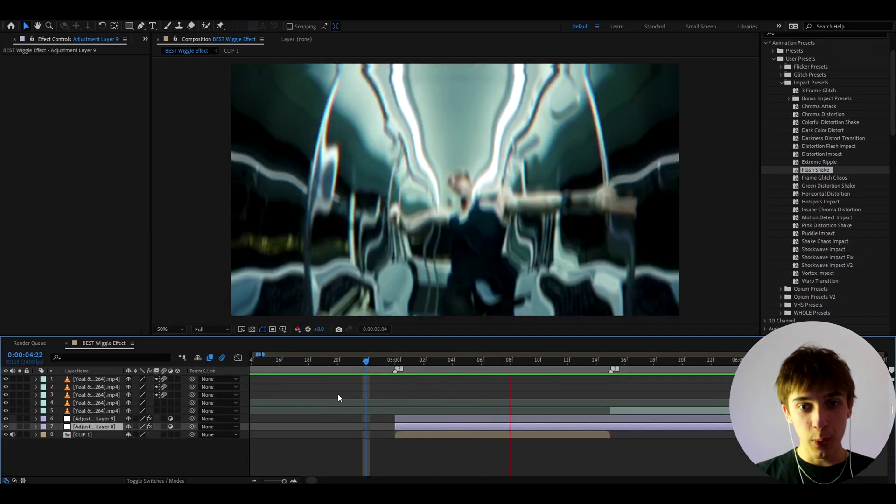
left_click_drag(377, 365, 329, 391)
key("space")
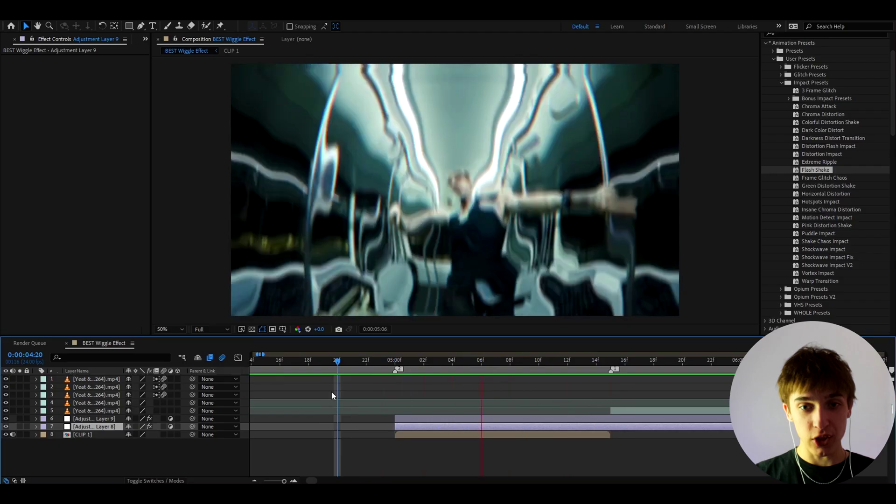
left_click(470, 374)
left_click_drag(470, 373, 610, 368)
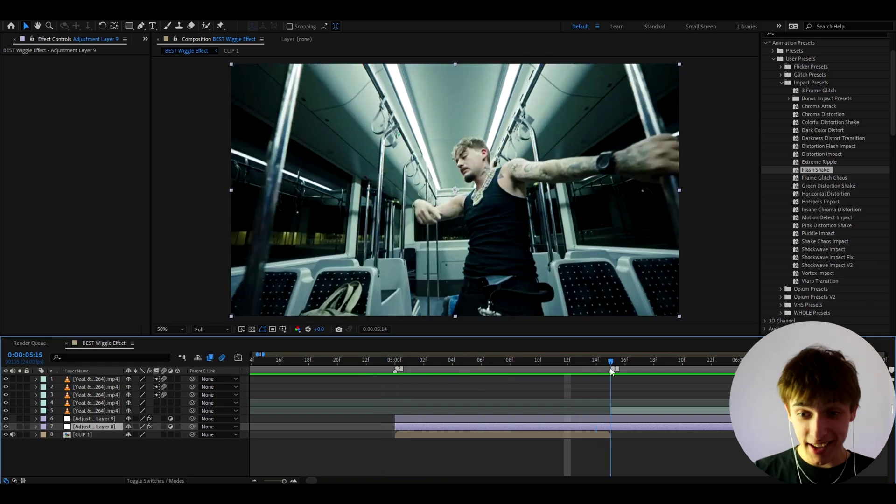
key("alt+bracketright")
- Duplicate both layers and start the copies at the 5:15 cut above the next clip
left_click_drag(55, 431, 68, 419)
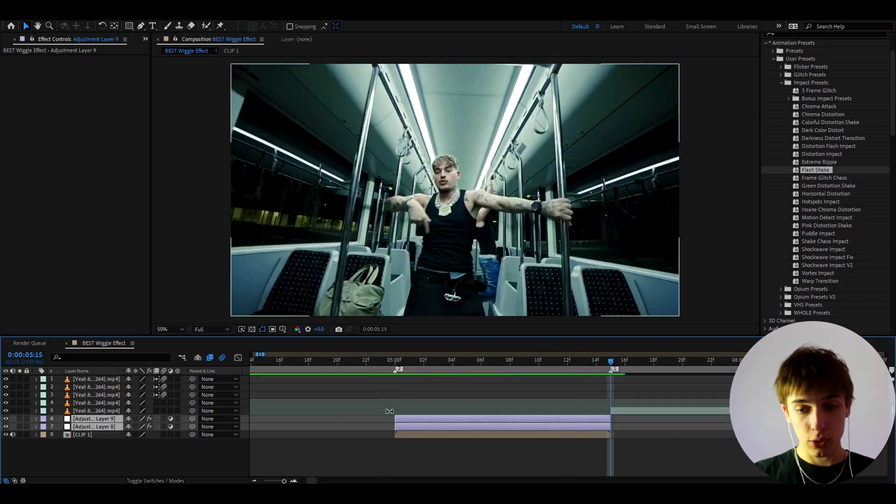
key("ctrl+d")
left_click_drag(98, 407, 100, 407)
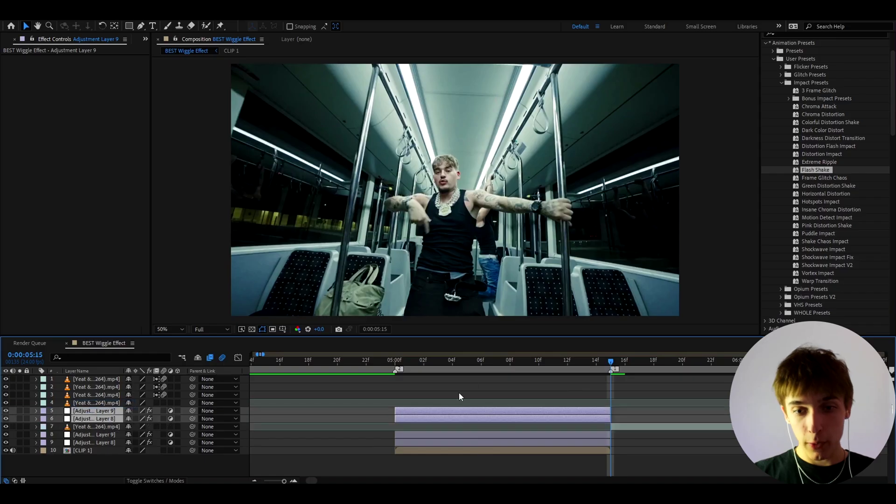
key("bracketleft")
scroll(544, 413, "right", 3)
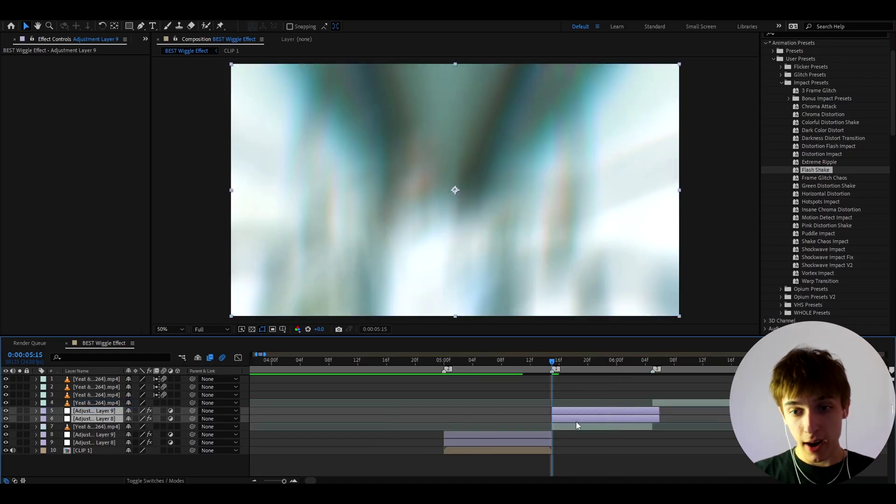
left_click(561, 427)
left_click(532, 357)
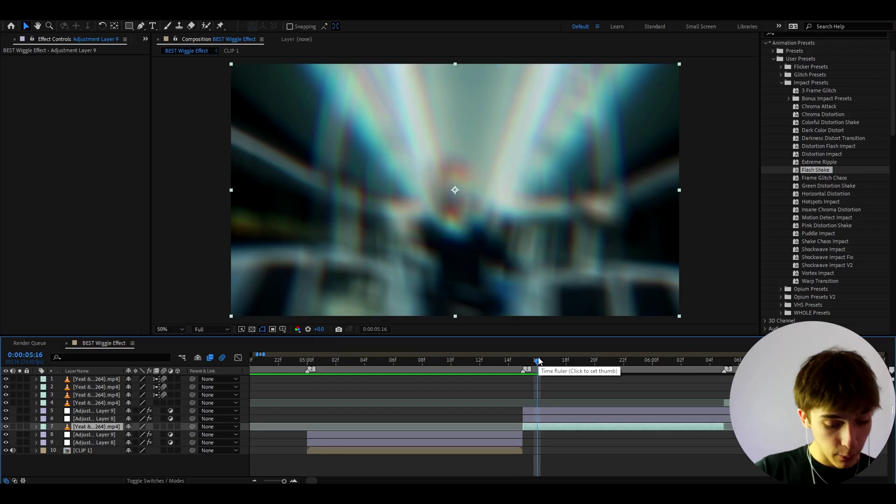
- Add a new adjustment layer carrying the Invert effect
key("ctrl+alt+y")
key("ctrl+space")
type("invert")
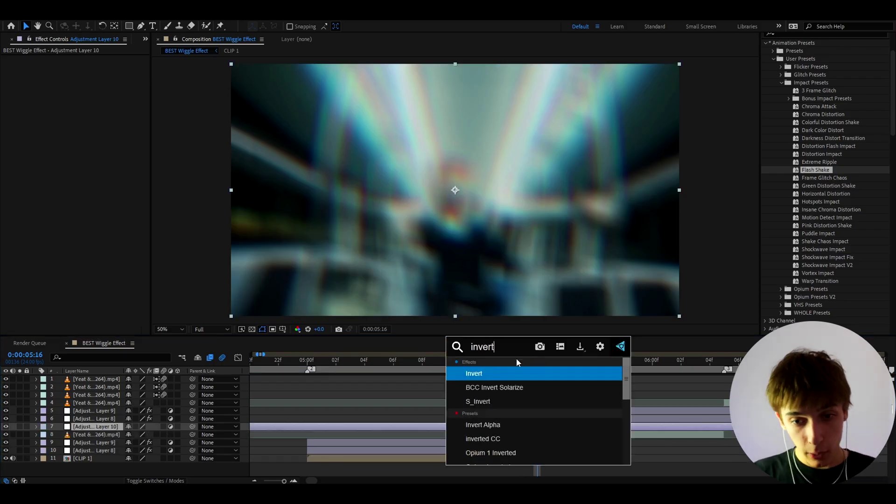
key("Return")
key("equal")
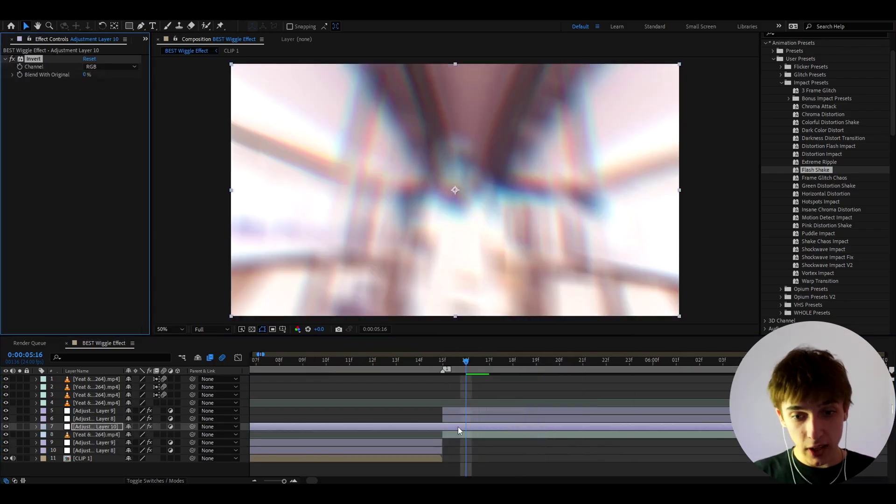
left_click(457, 426)
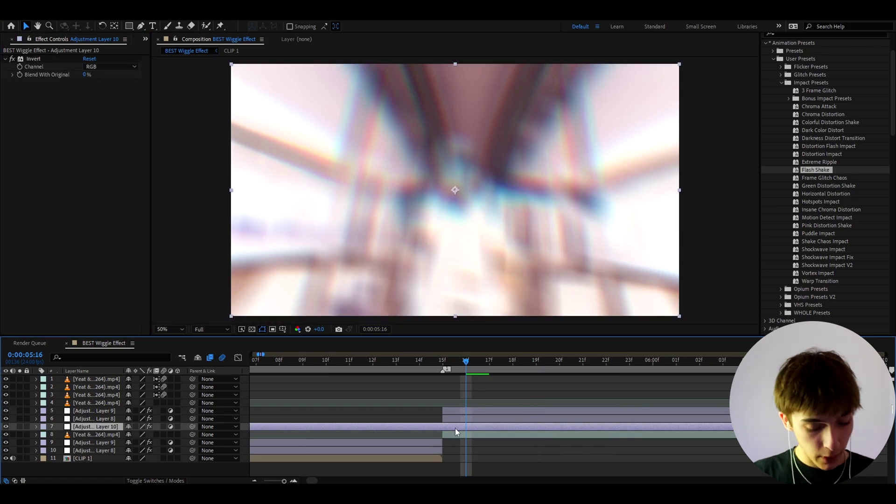
- Trim the Invert layer to a single frame at 5:16 and place a copy at 5:18
key("ctrl+shift+d")
left_click(457, 434)
key("Delete")
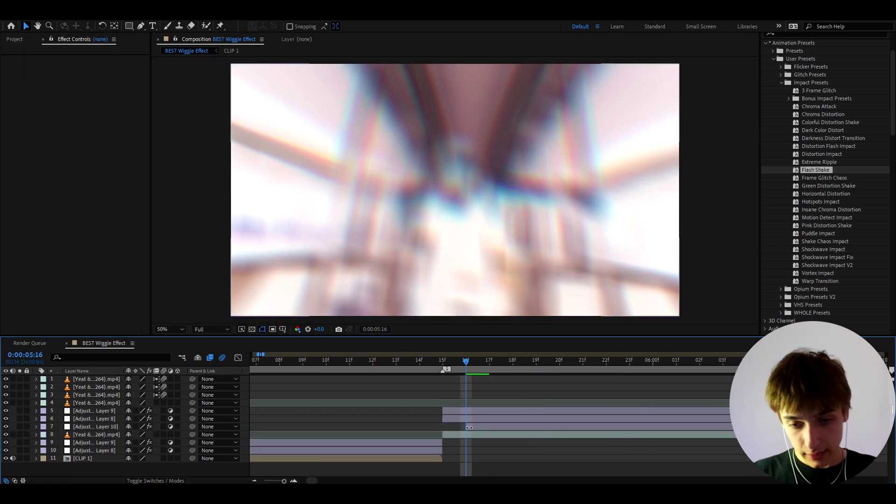
left_click(495, 359)
key("ctrl+shift+d")
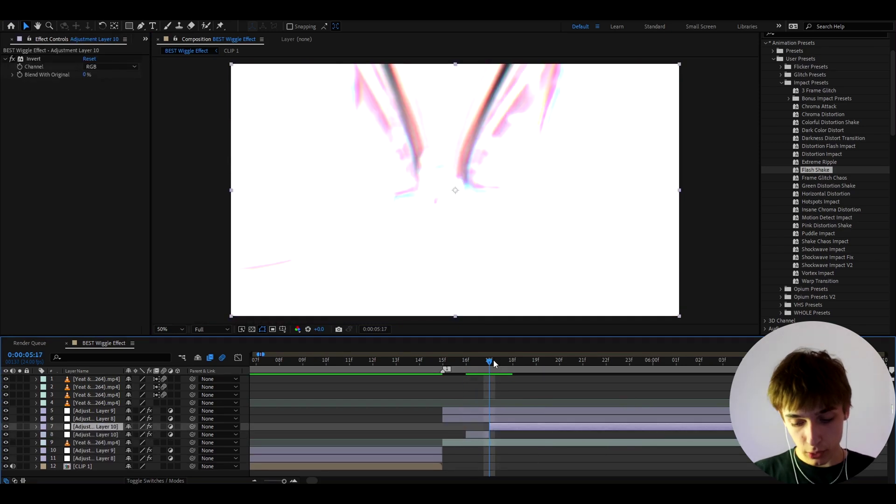
key("Delete")
left_click(475, 425)
left_click_drag(481, 366, 511, 354)
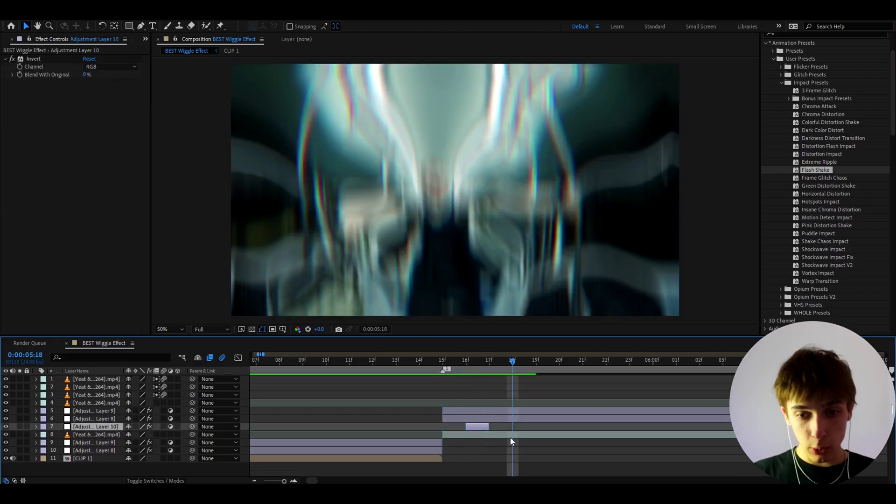
key("ctrl+d")
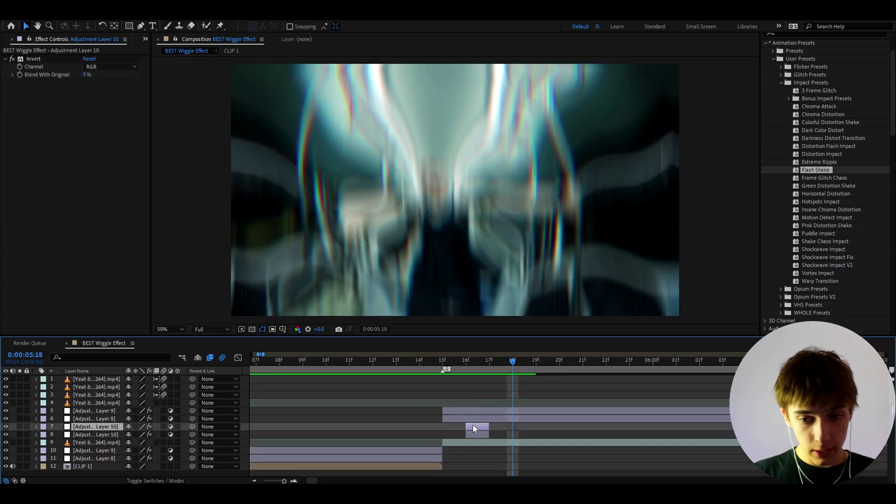
left_click_drag(474, 425, 519, 426)
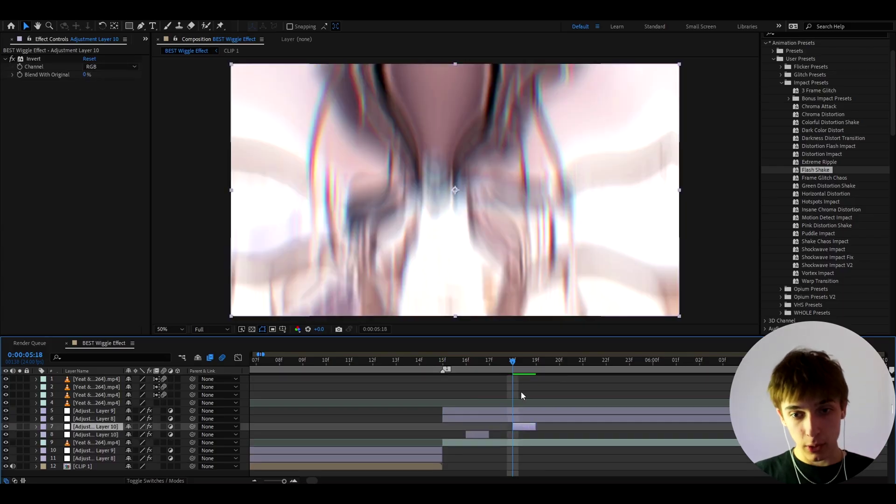
- Apply Deep Glow to Adjustment Layer 10 and set its Invert channel to HLS
key("ctrl+space")
type("dee")
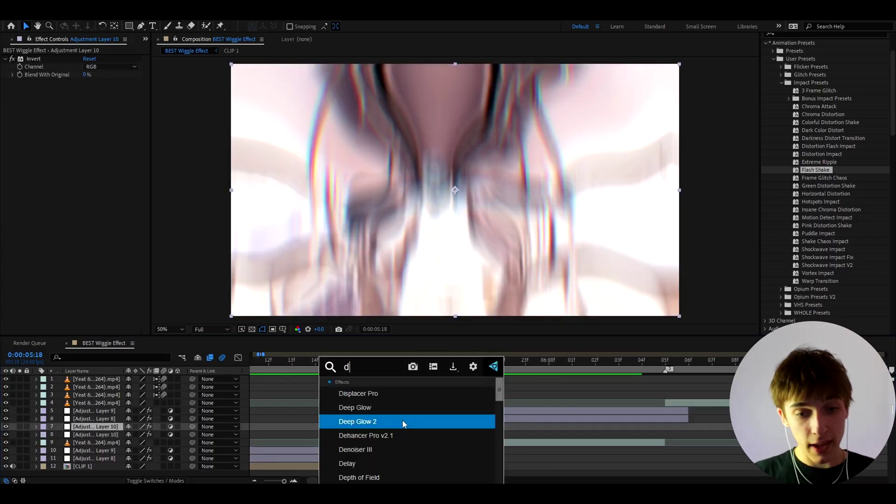
left_click(361, 395)
left_click(92, 67)
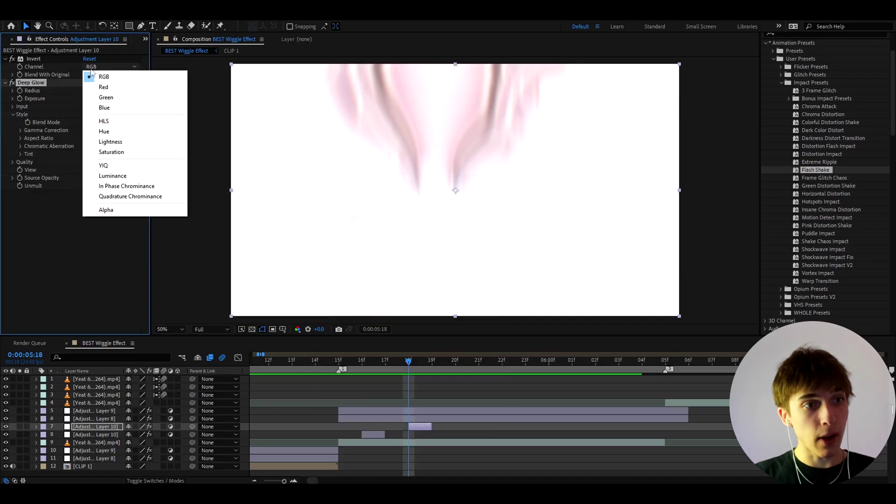
left_click(104, 121)
mouse_move(411, 354)
left_mouse_down()
mouse_move(288, 366)
mouse_move(286, 379)
mouse_move(393, 410)
mouse_move(426, 372)
mouse_move(418, 371)
left_mouse_up()
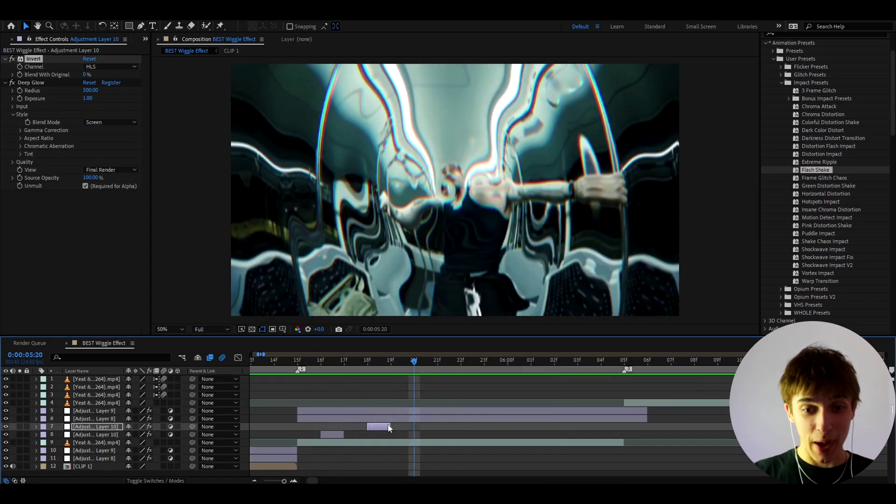
- Duplicate Adjustment Layer 10 for a third flash and move the time to another cut
left_click(377, 427)
key("ctrl+d")
key("minus")
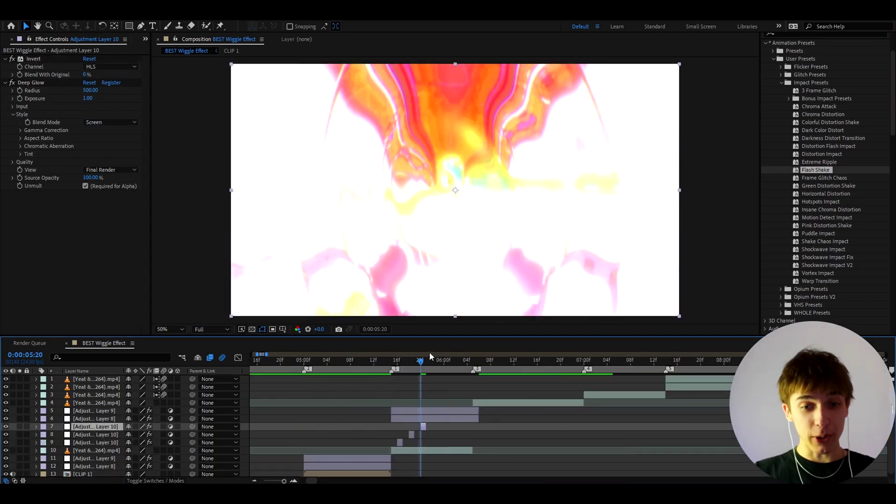
left_click_drag(406, 364, 257, 362)
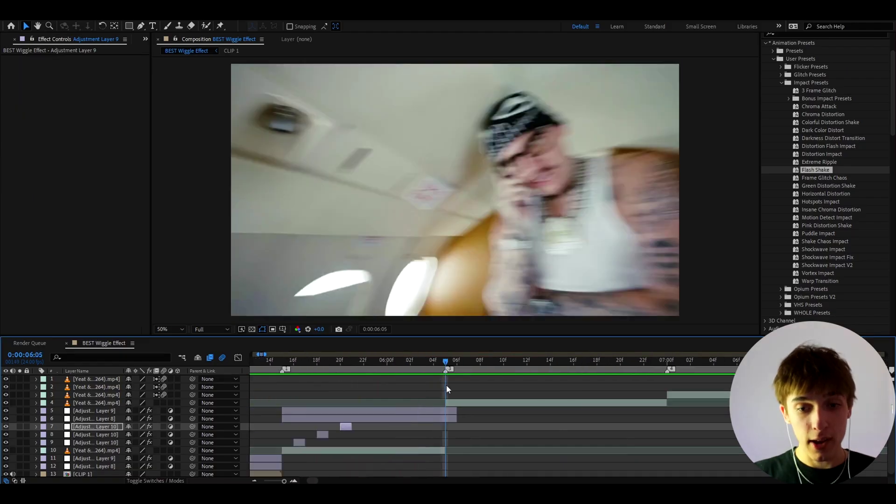
- Duplicate the Adjustment Layer 8 wiggle as wiggle 2, starting at the current cut
left_click(397, 418)
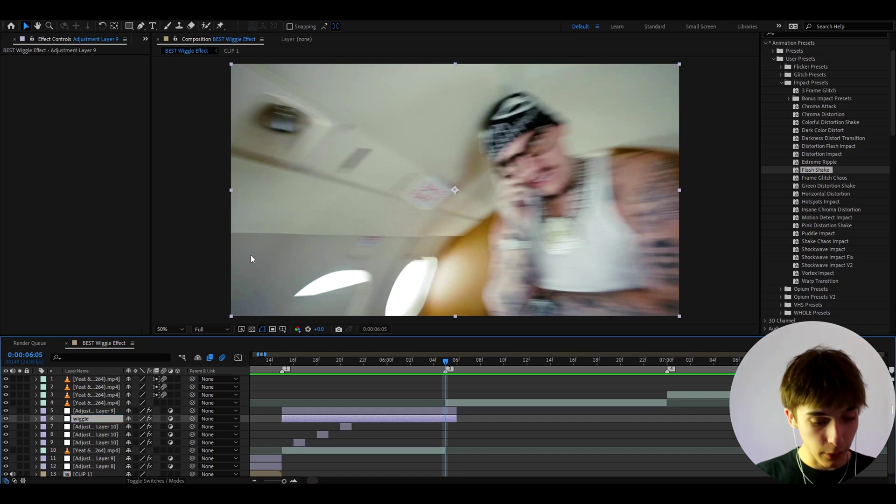
key("ctrl+d")
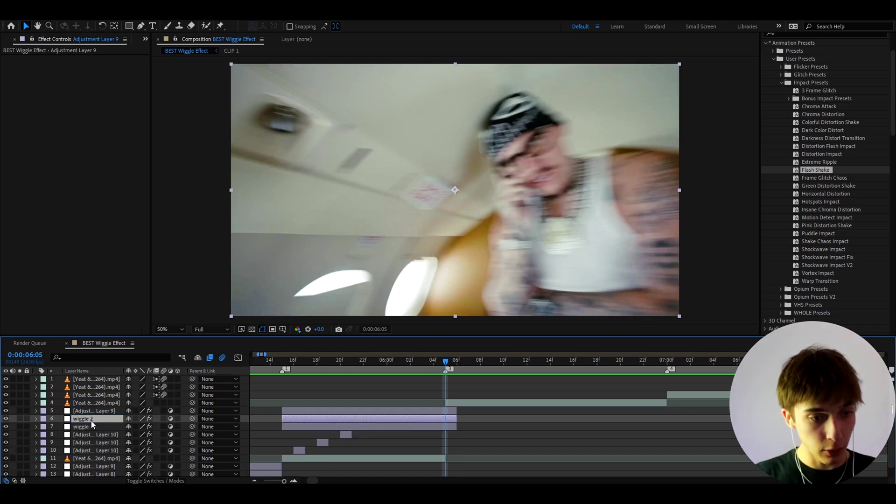
left_click_drag(90, 395, 91, 399)
key("bracketleft")
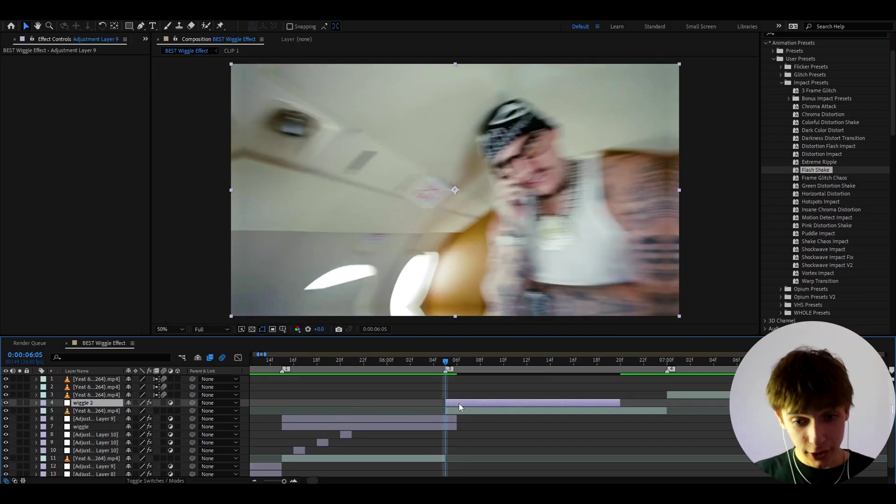
- Add a new adjustment layer starting at the current time with Shake Chaos Impact, then preview
key("ctrl+alt+y")
key("alt+bracketleft")
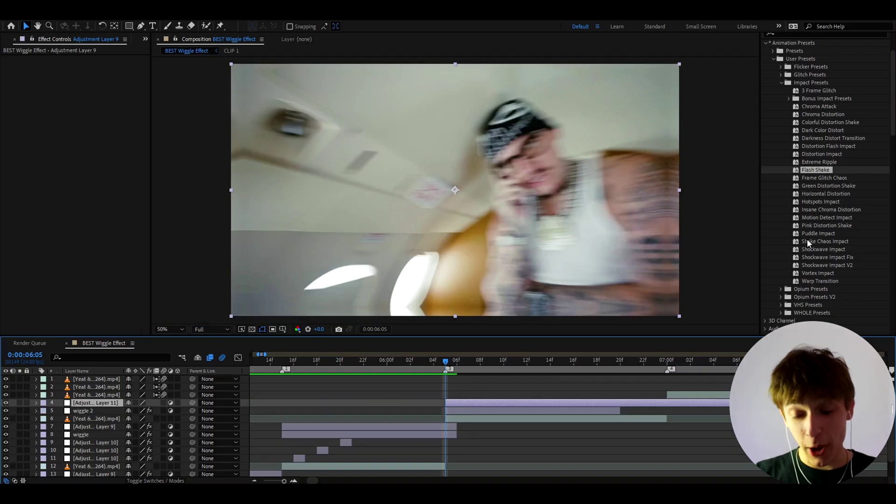
double_click(804, 239)
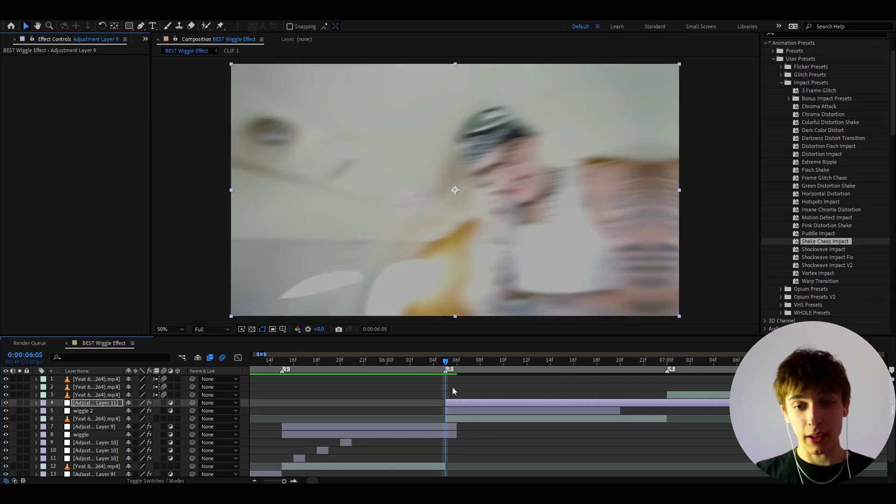
left_click_drag(449, 362, 410, 368)
key("space")
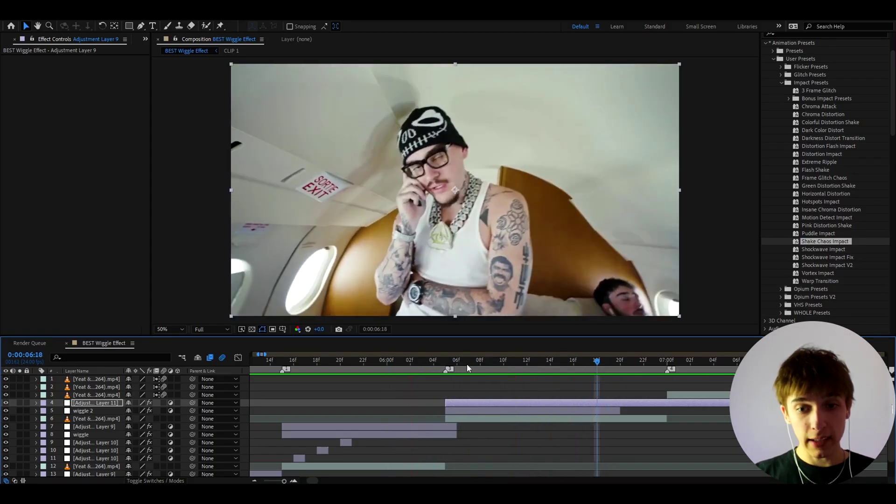
key("space")
key("space")
scroll(321, 392, "down", 4)
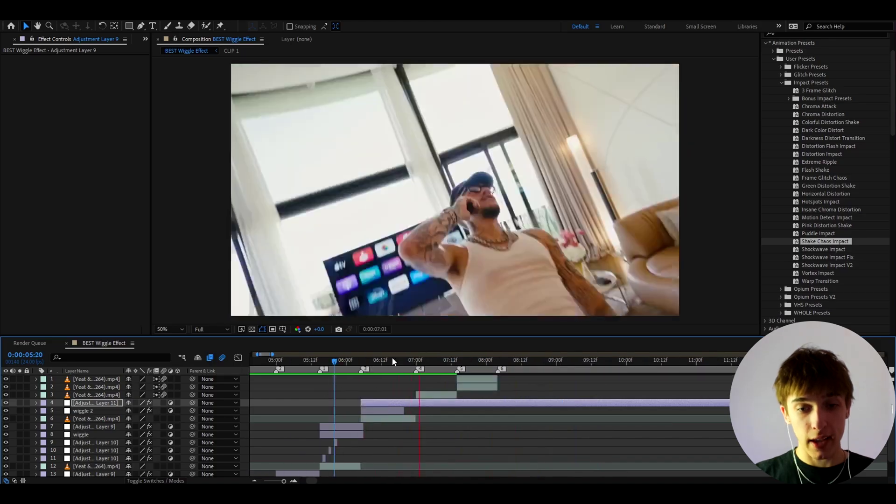
left_click(335, 363)
left_click(320, 367)
key("space")
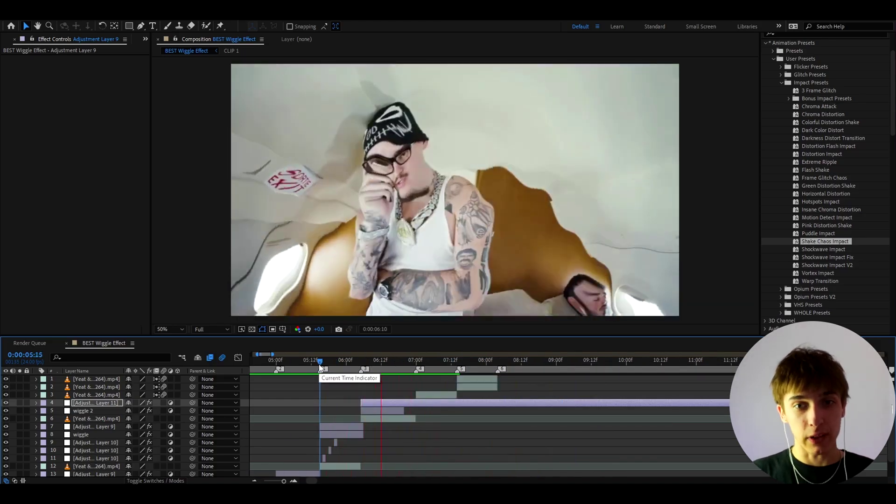
key("space")
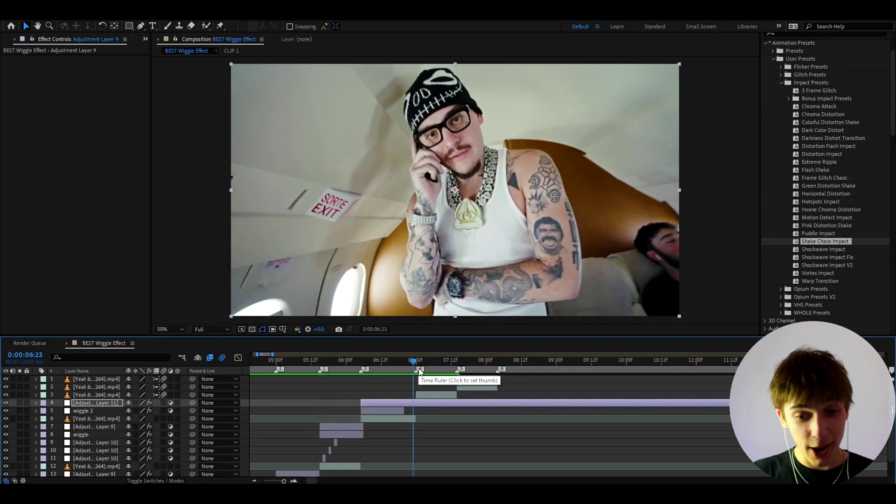
scroll(419, 370, "up", 2)
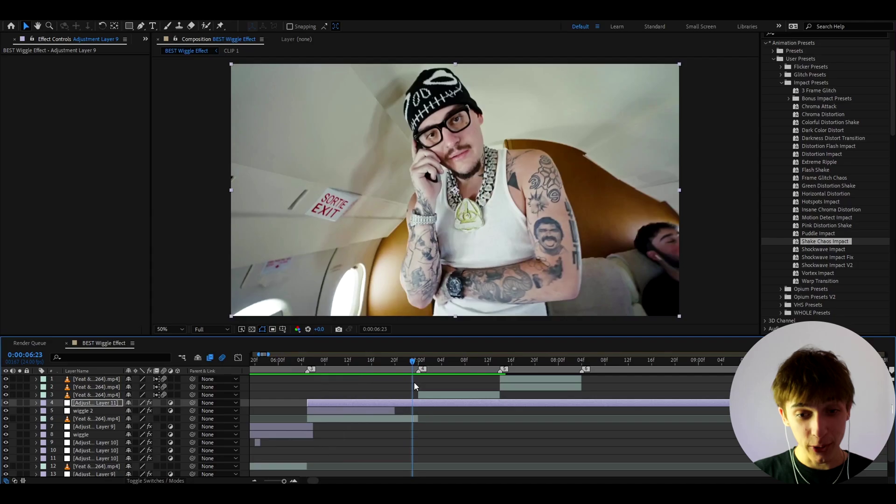
- Duplicate wiggle 2 as wiggle 3 and move it to start near the 0:00:07:00 cut
left_click(378, 410)
key("ctrl+d")
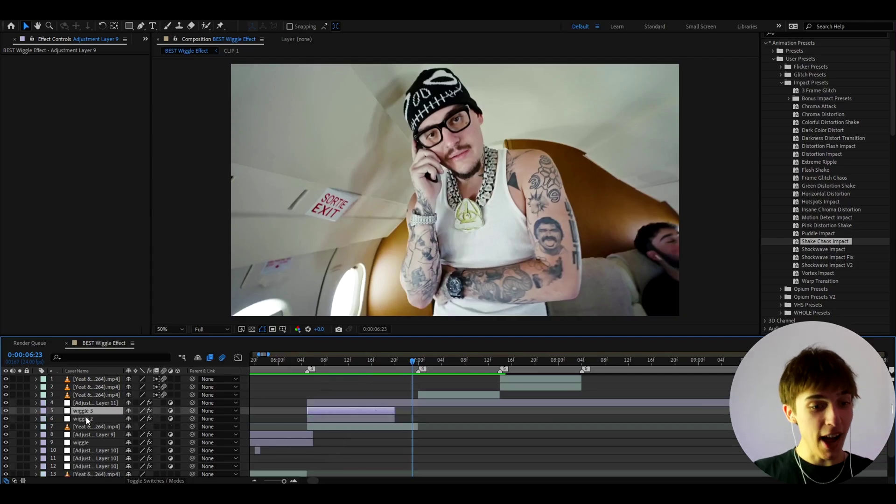
left_click_drag(92, 414, 102, 394)
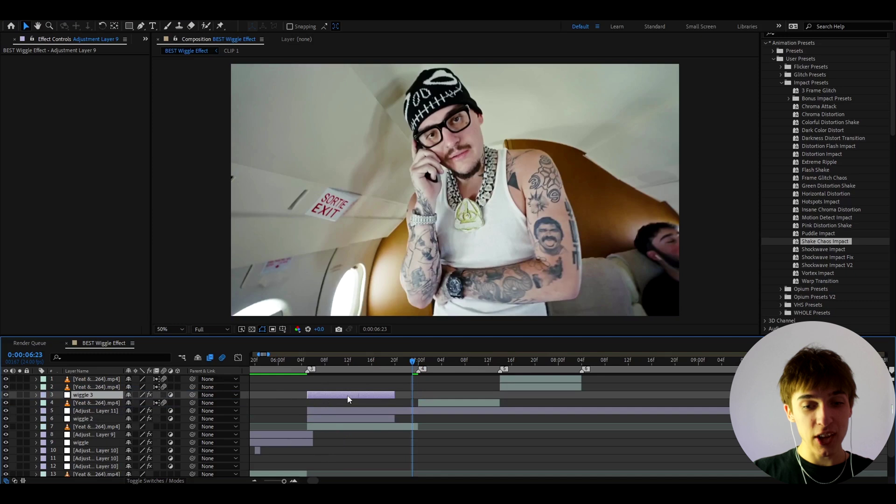
left_click_drag(324, 396, 440, 394)
- At 7:00, align wiggle 3 and add Adjustment Layer 12 with Distortion Flash Impact
key("semicolon")
key("Page_Down")
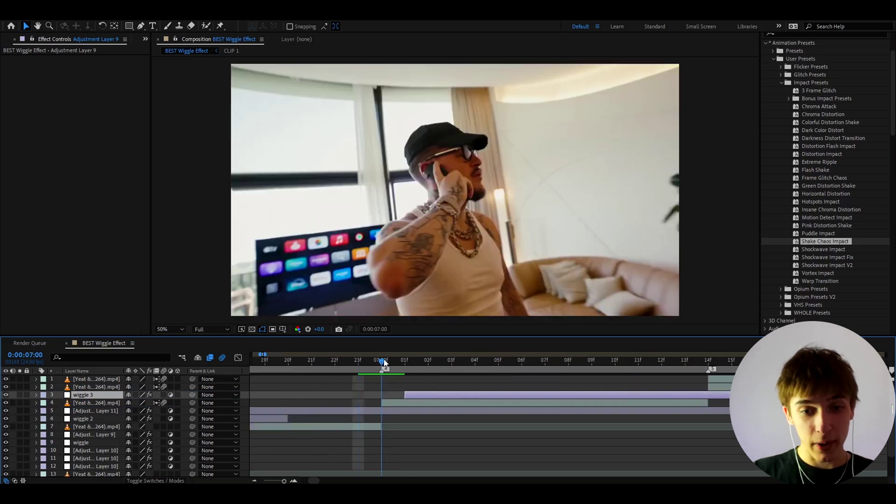
key("ctrl+alt+y")
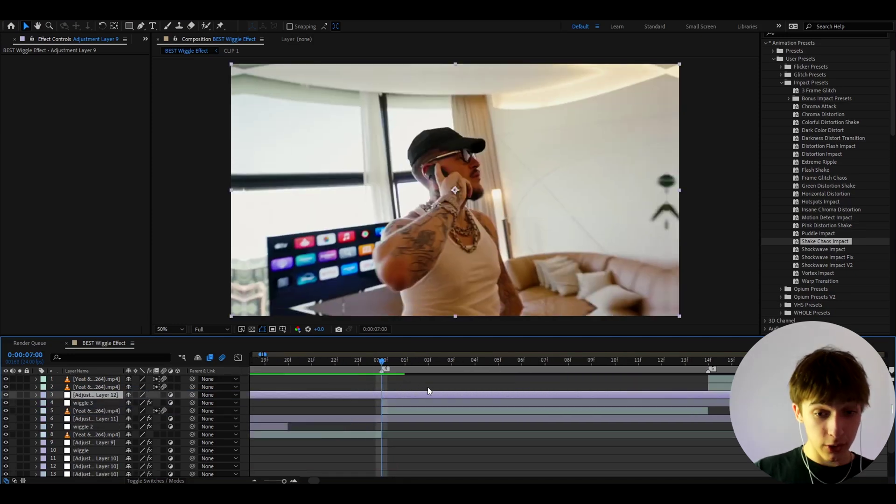
key("alt+bracketleft")
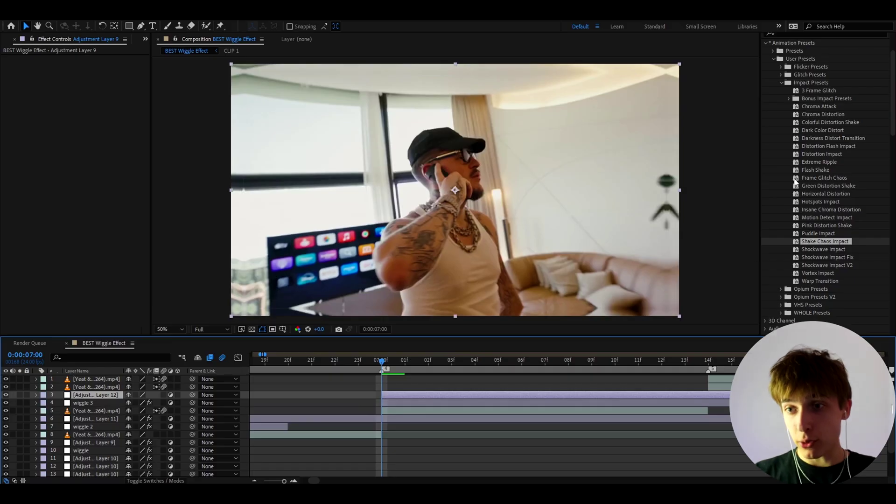
double_click(814, 147)
- Check the distortion flash, move the playhead to the 7:14 cut, and select wiggle 3
key("minus")
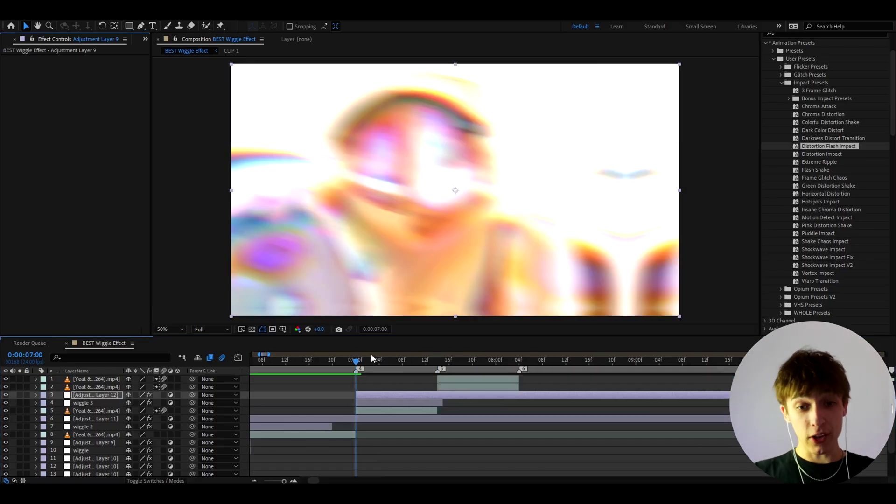
left_click_drag(361, 364, 373, 362)
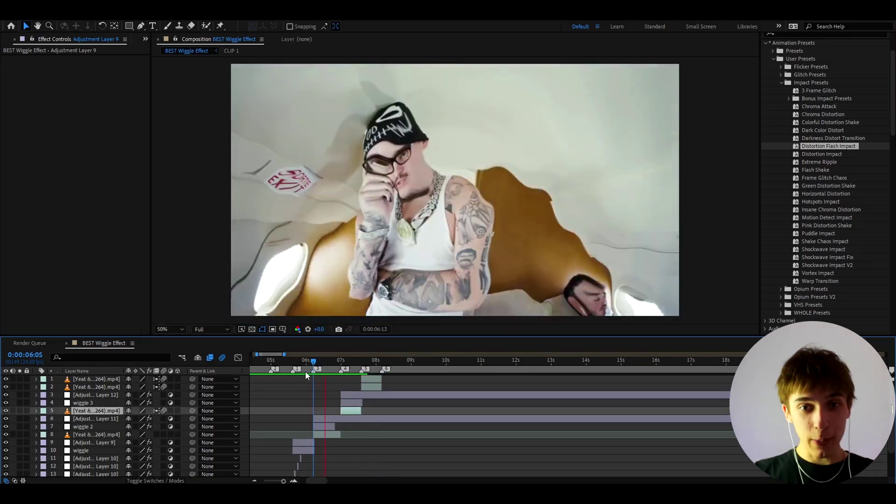
left_click_drag(306, 373, 357, 385)
key("equal")
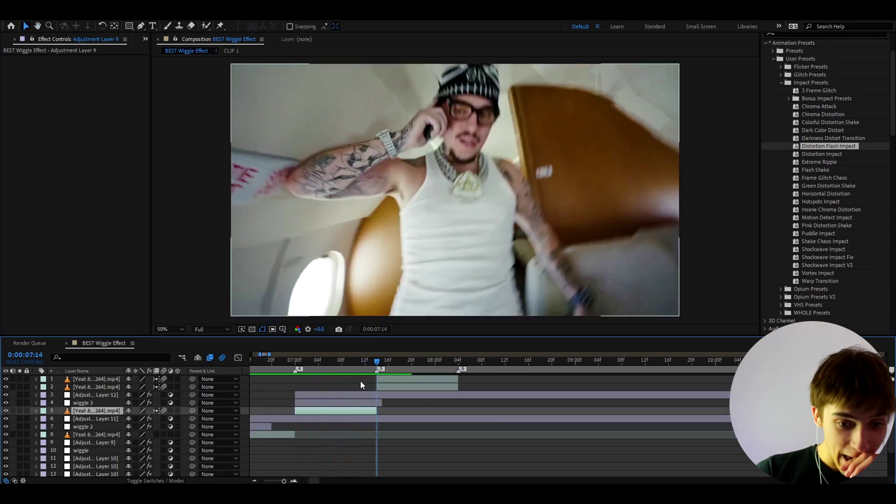
left_click(382, 381)
left_click(351, 400)
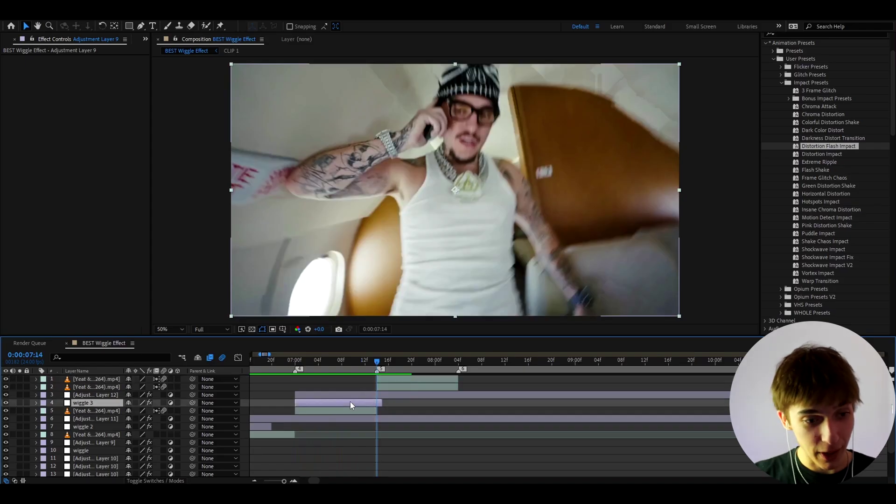
- Duplicate wiggle 3 as wiggle 4 on top and add an adjustment layer starting at 7:14
key("ctrl+d")
left_click_drag(91, 403, 113, 376)
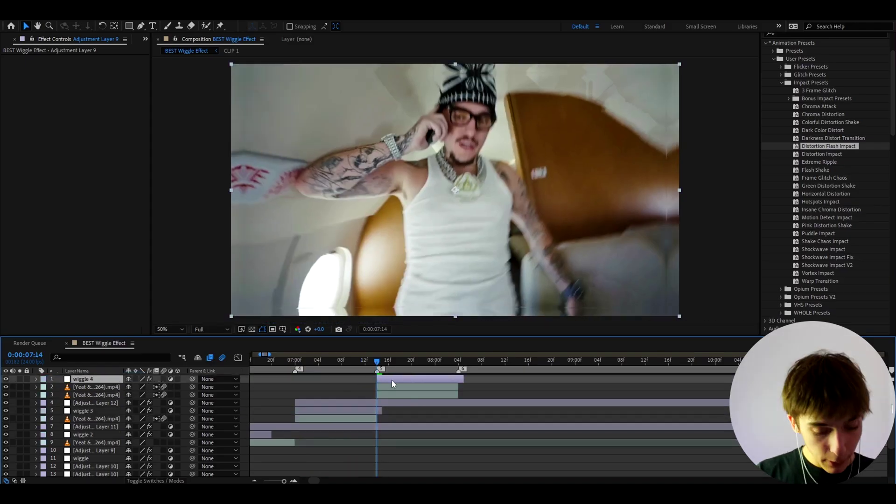
key("ctrl+alt+y")
key("ctrl+shift+d")
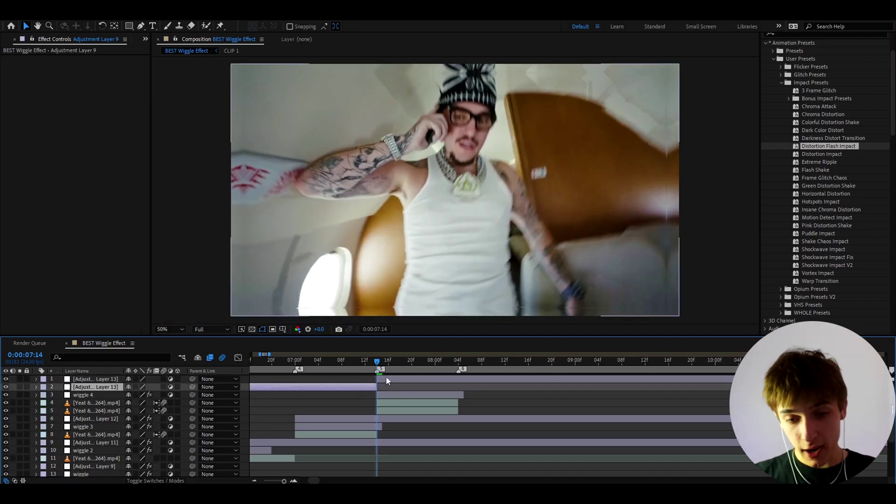
key("Delete")
- Apply the Pink Distortion Shake preset to Adjustment Layer 13
left_click(385, 377)
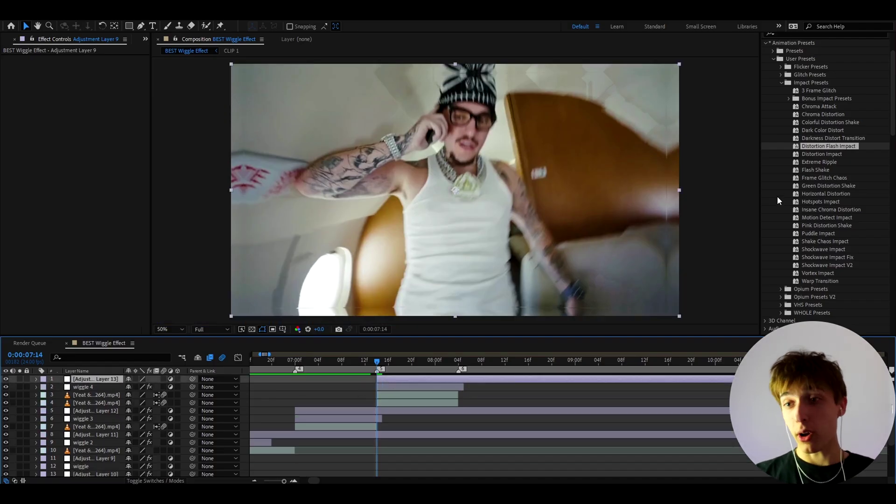
left_click(817, 225)
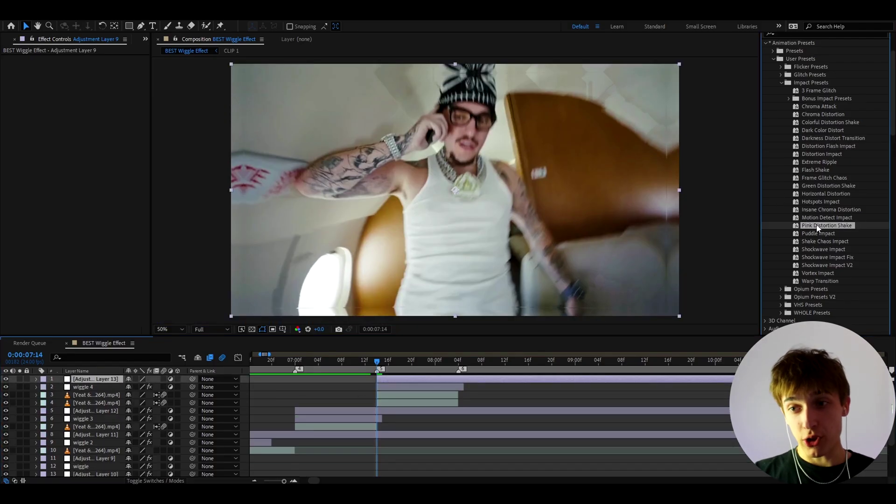
double_click(817, 225)
scroll(374, 385, "left", 5)
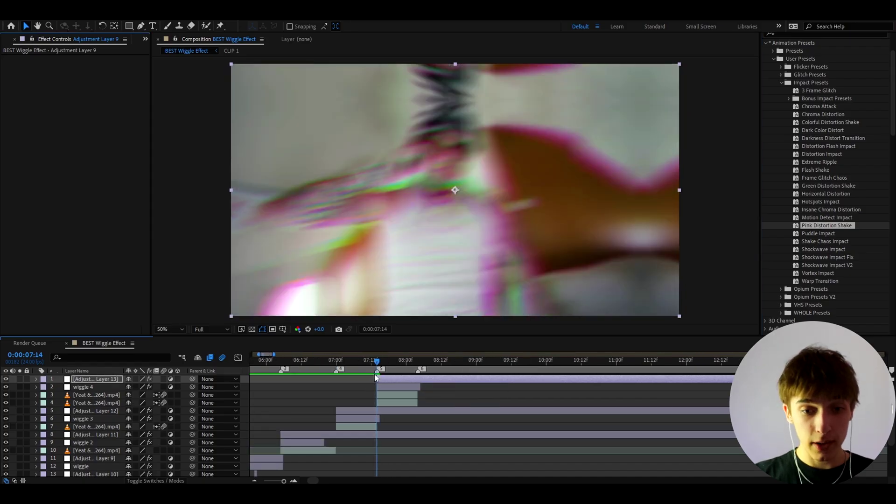